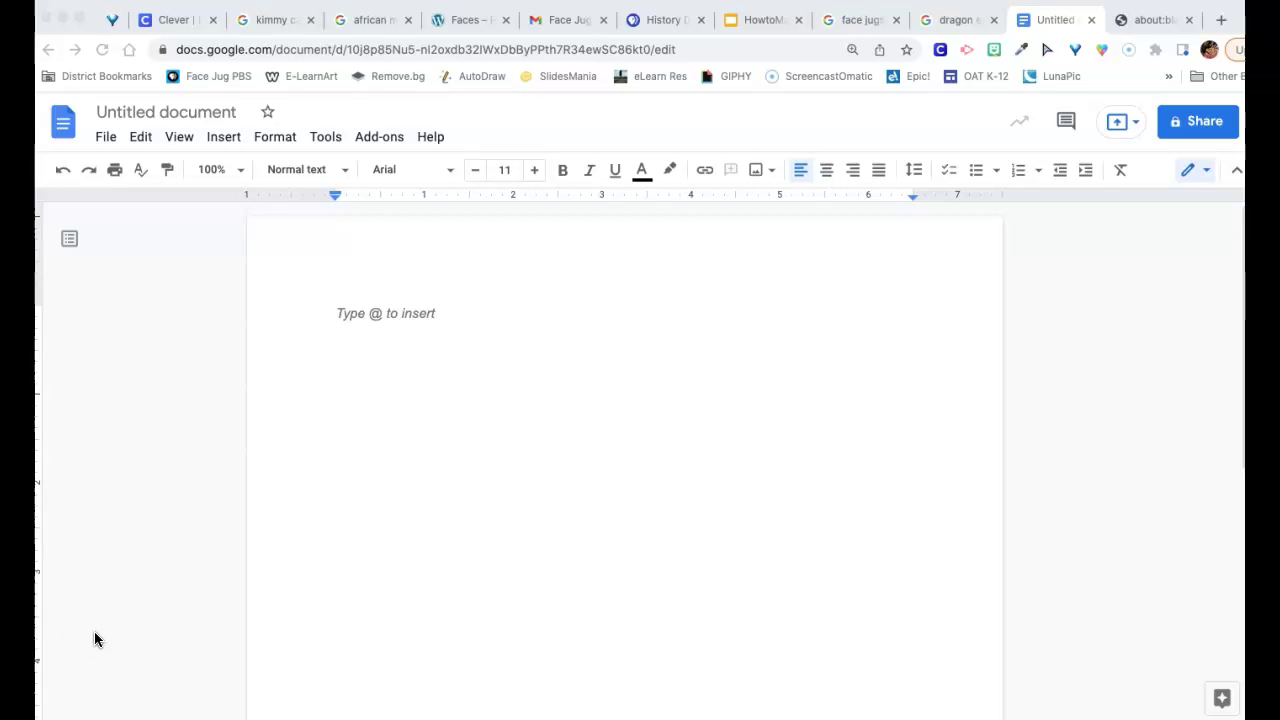
Step: Set the page orientation of the whole document to landscape
{"action": "left_click", "coordinate": [212, 490]}
{"action": "left_click", "coordinate": [280, 139]}
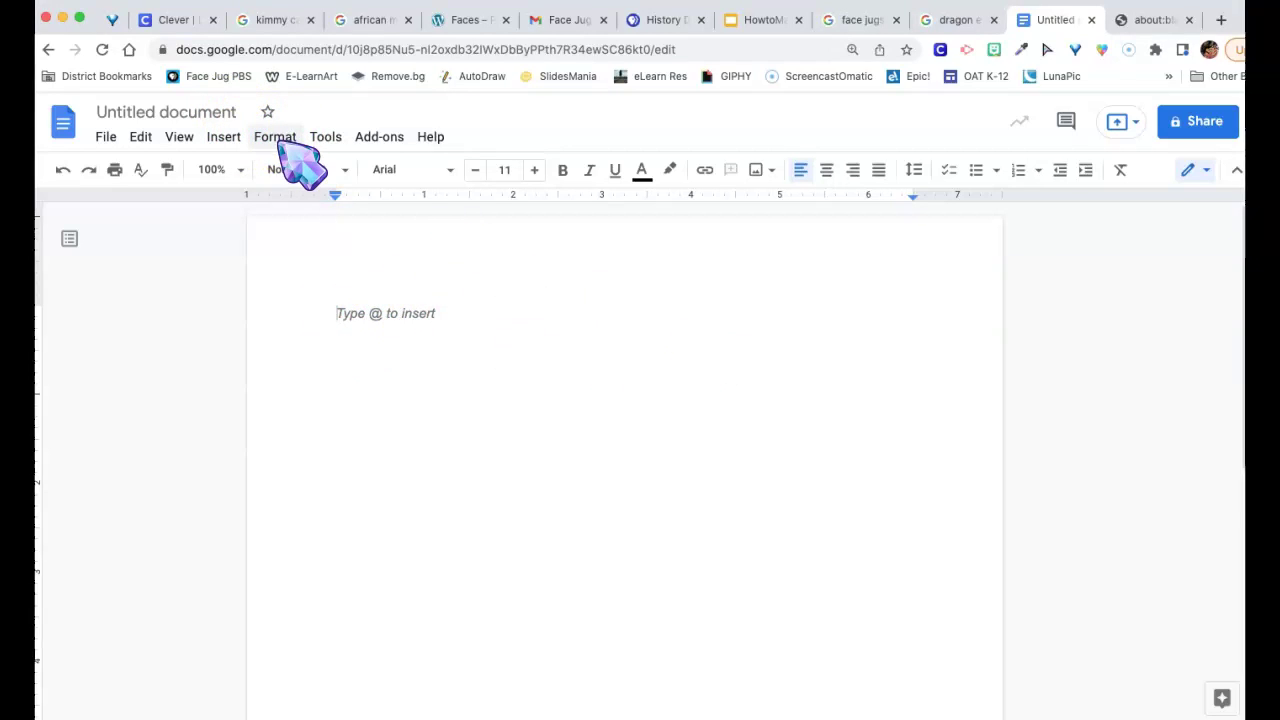
{"action": "left_click", "coordinate": [280, 139]}
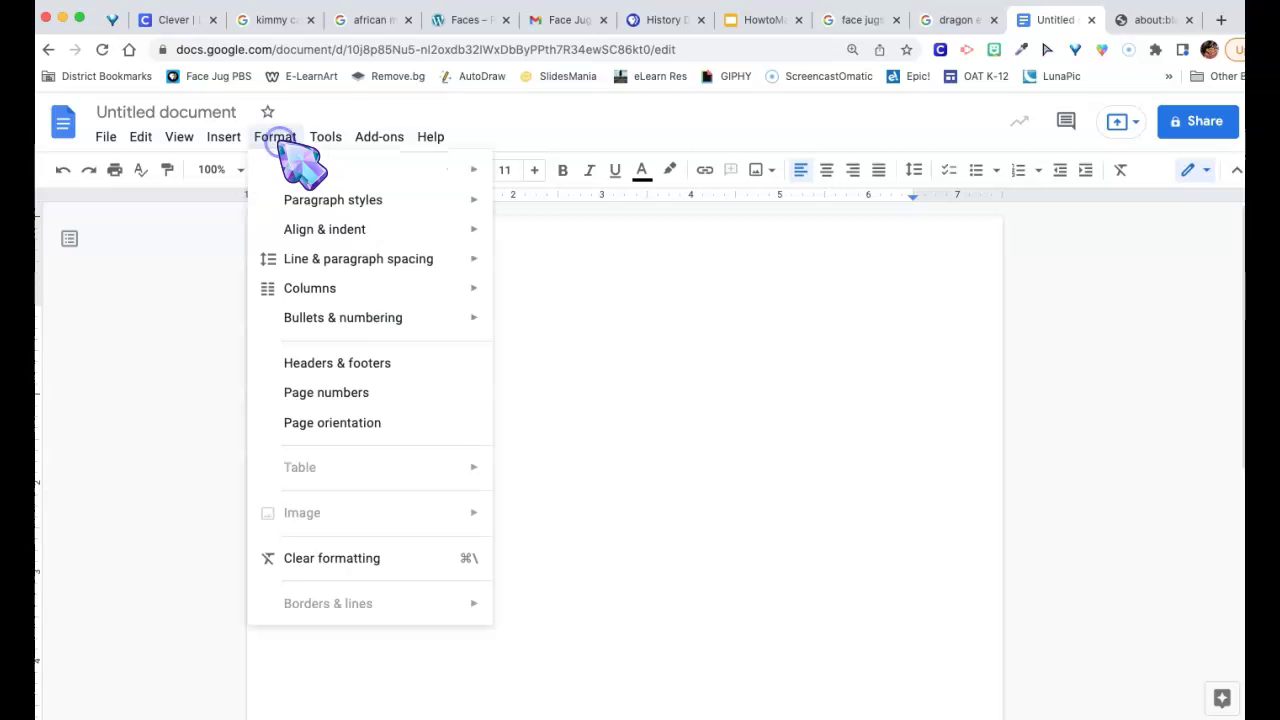
{"action": "left_click", "coordinate": [330, 424]}
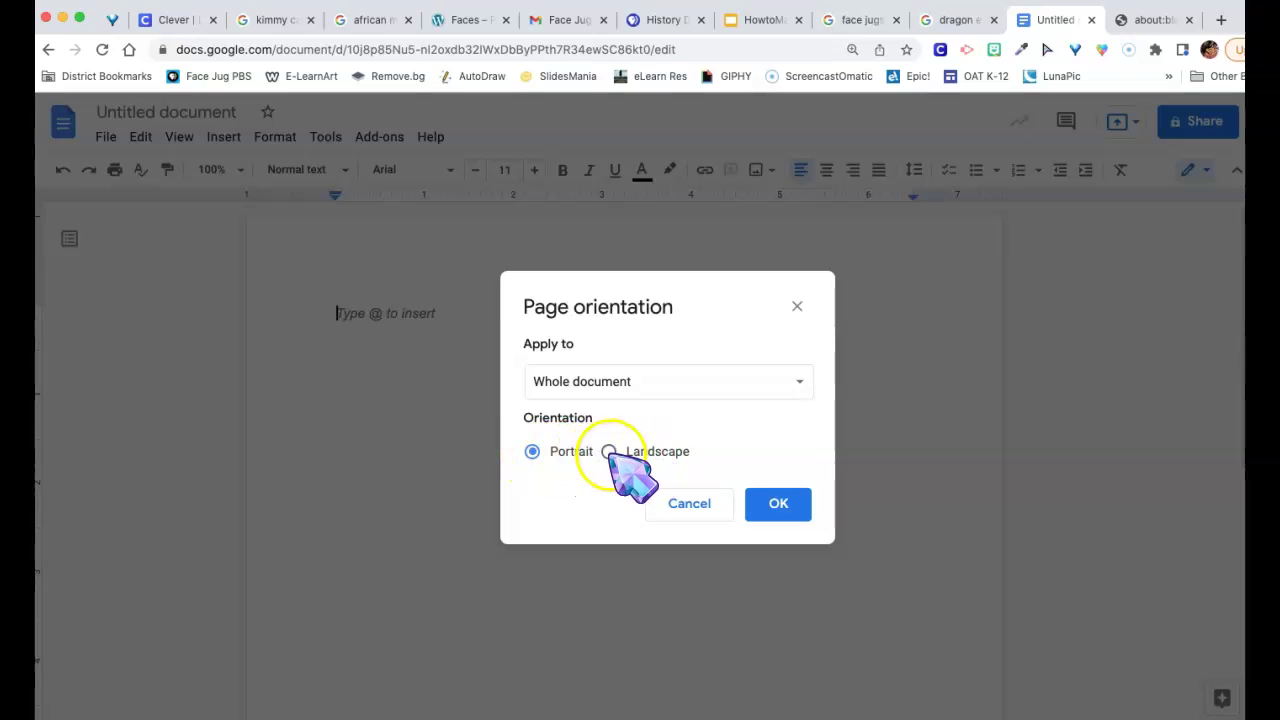
{"action": "left_click", "coordinate": [777, 506]}
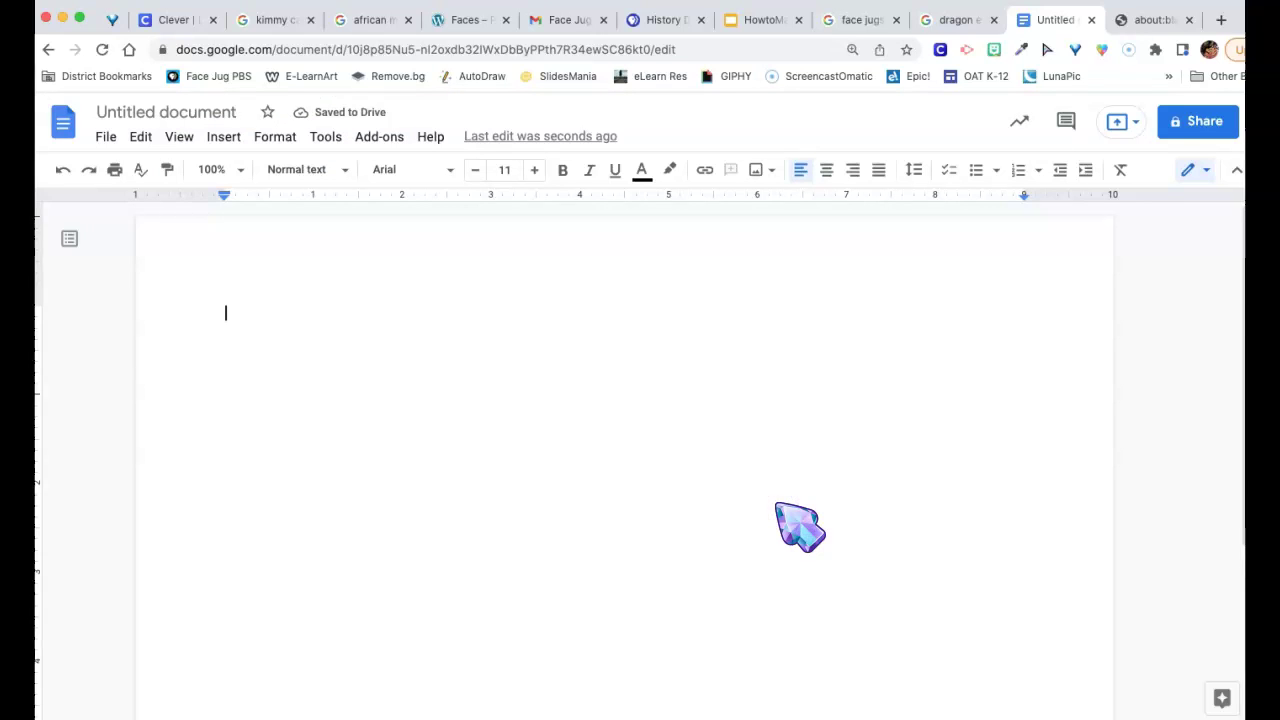
{"action": "mouse_move", "coordinate": [760, 480]}
{"action": "left_mouse_down"}
{"action": "mouse_move", "coordinate": [420, 280]}
{"action": "mouse_move", "coordinate": [352, 282]}
{"action": "left_mouse_up"}
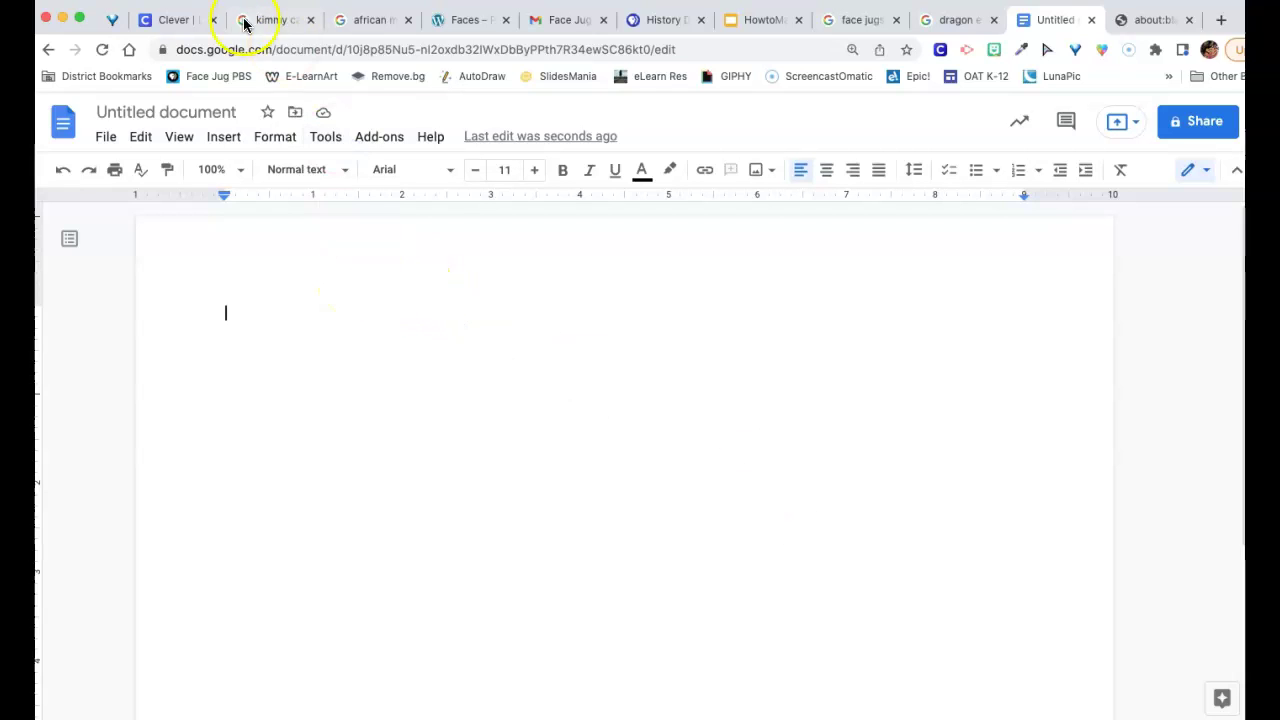
Step: Insert a new, empty drawing into the document
{"action": "left_click", "coordinate": [224, 137]}
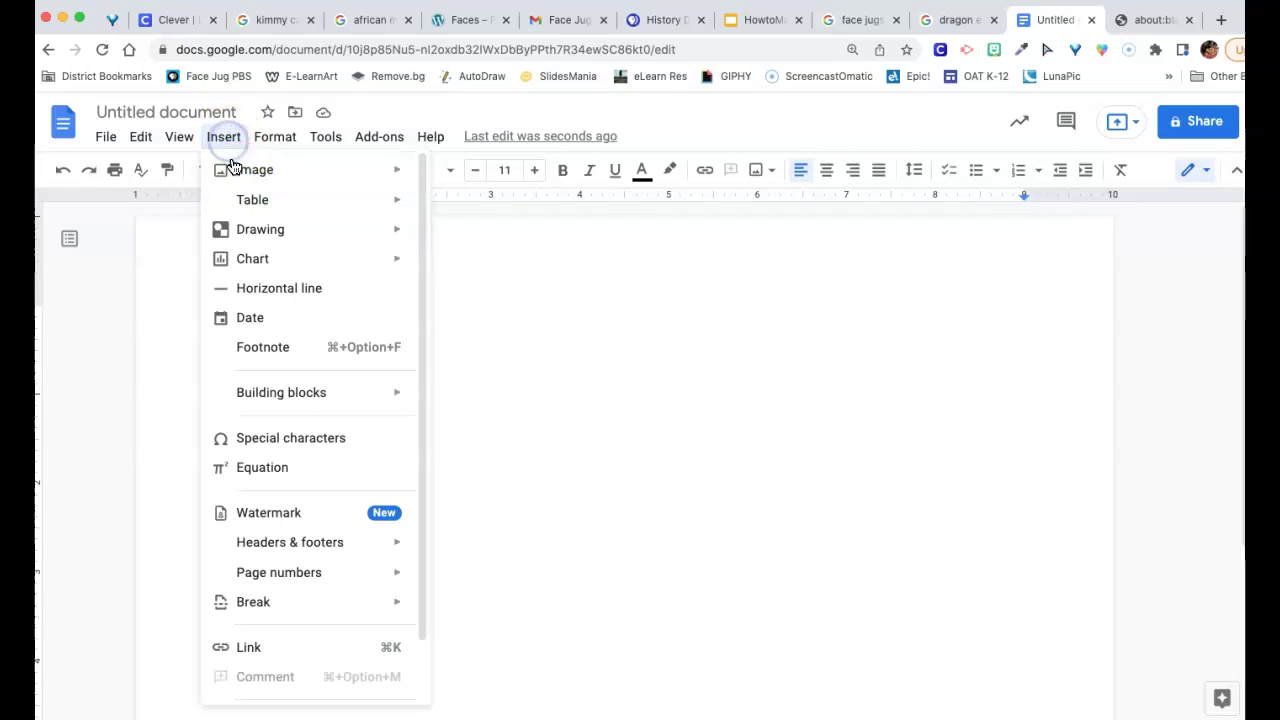
{"action": "mouse_move", "coordinate": [265, 230]}
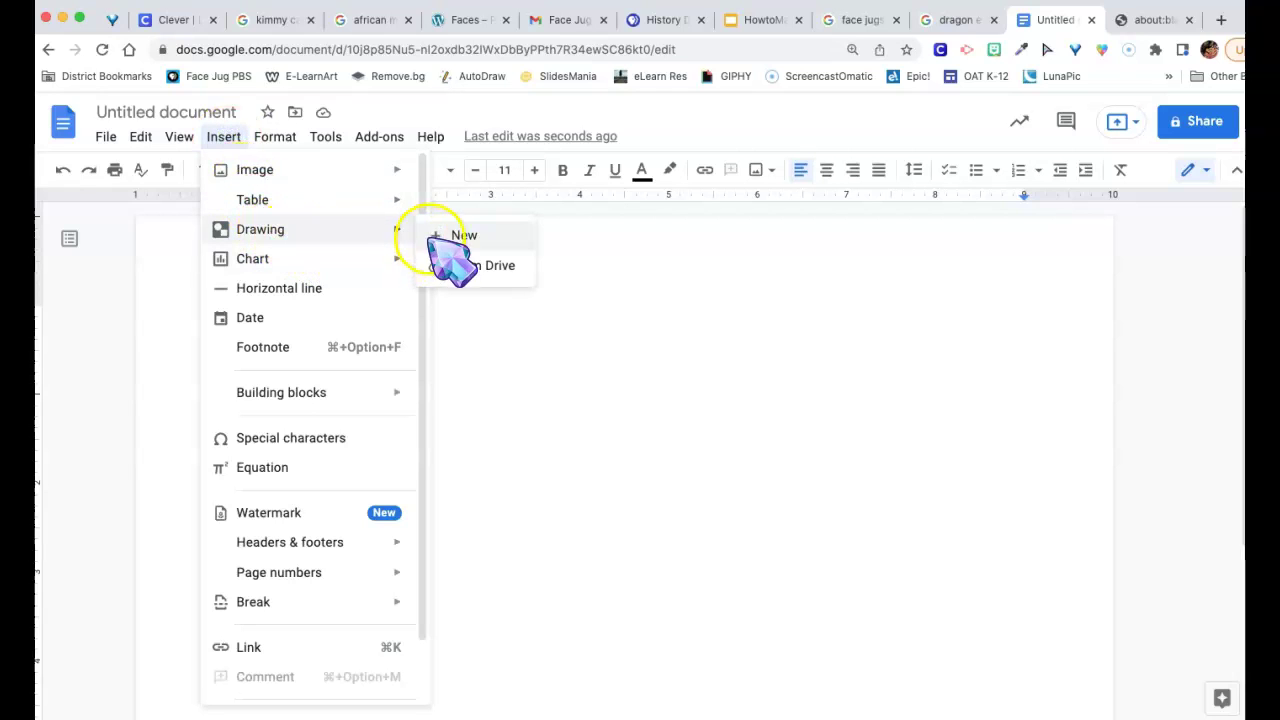
{"action": "left_click", "coordinate": [460, 236]}
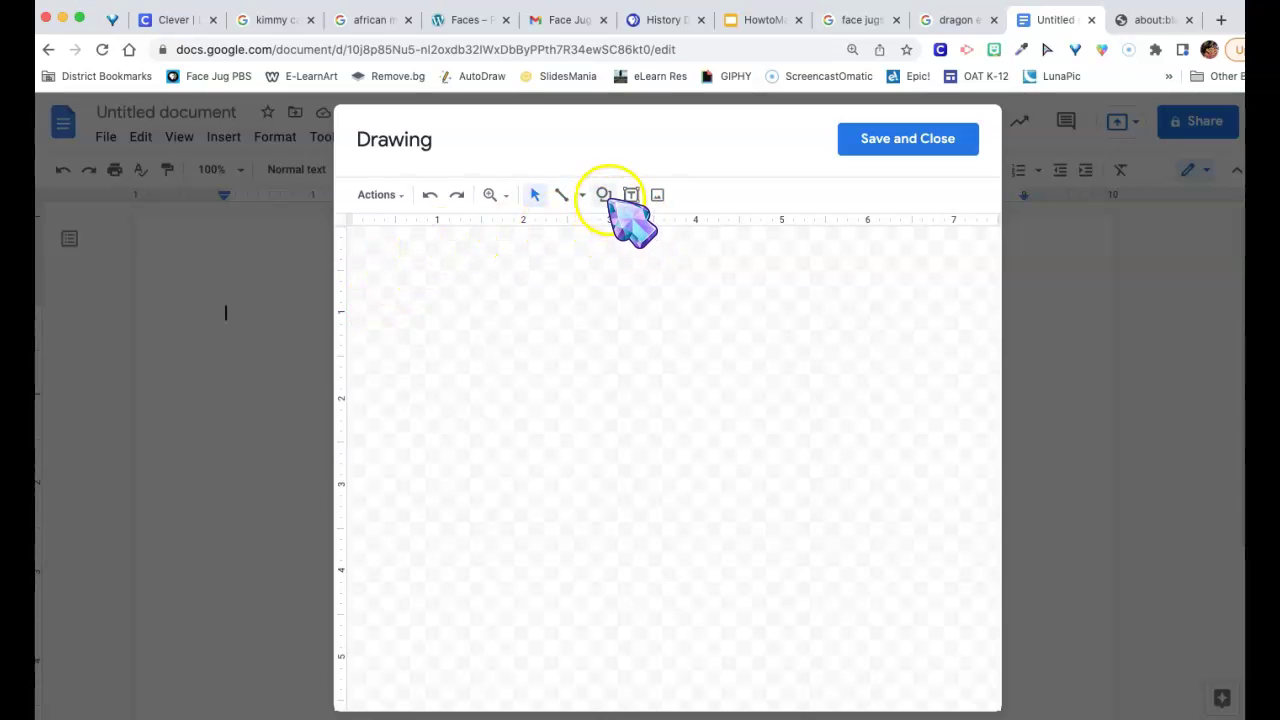
Step: Draw a rectangle about 2.6 inches wide and 3.3 inches tall near the drawing canvas's upper-left corner
{"action": "left_click", "coordinate": [605, 196]}
{"action": "left_click", "coordinate": [650, 230]}
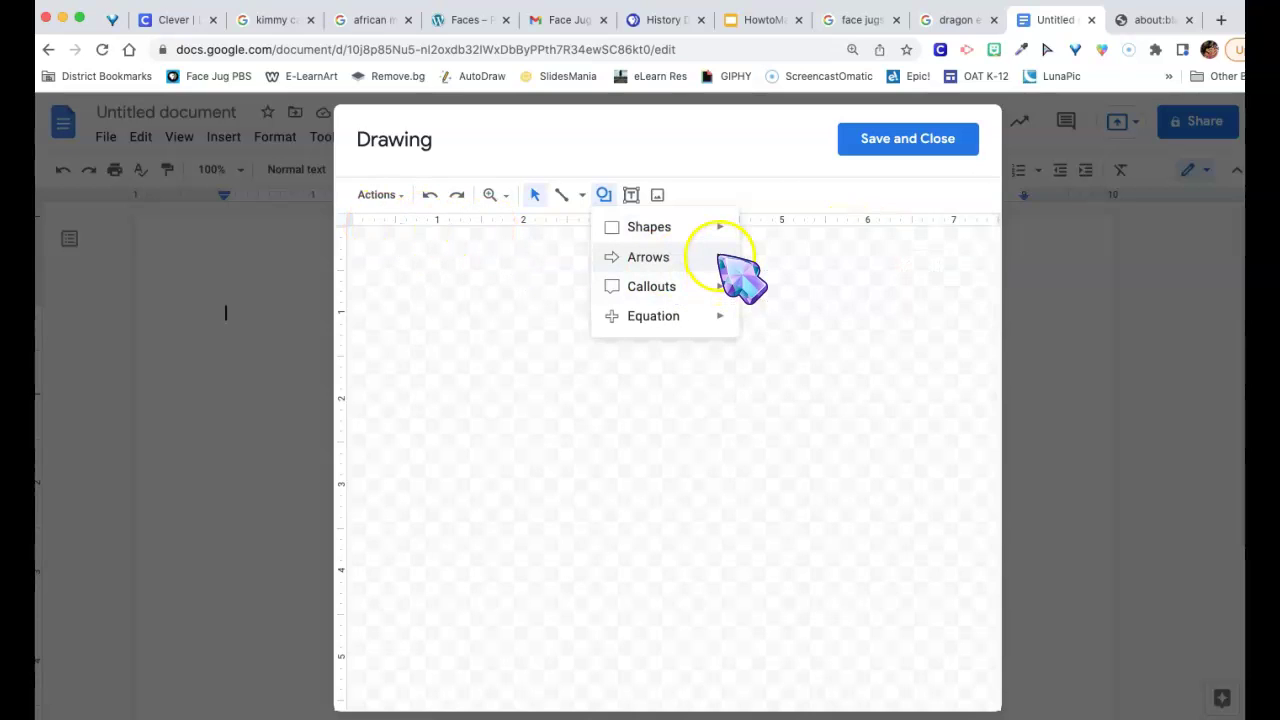
{"action": "mouse_move", "coordinate": [717, 257]}
{"action": "mouse_move", "coordinate": [710, 296]}
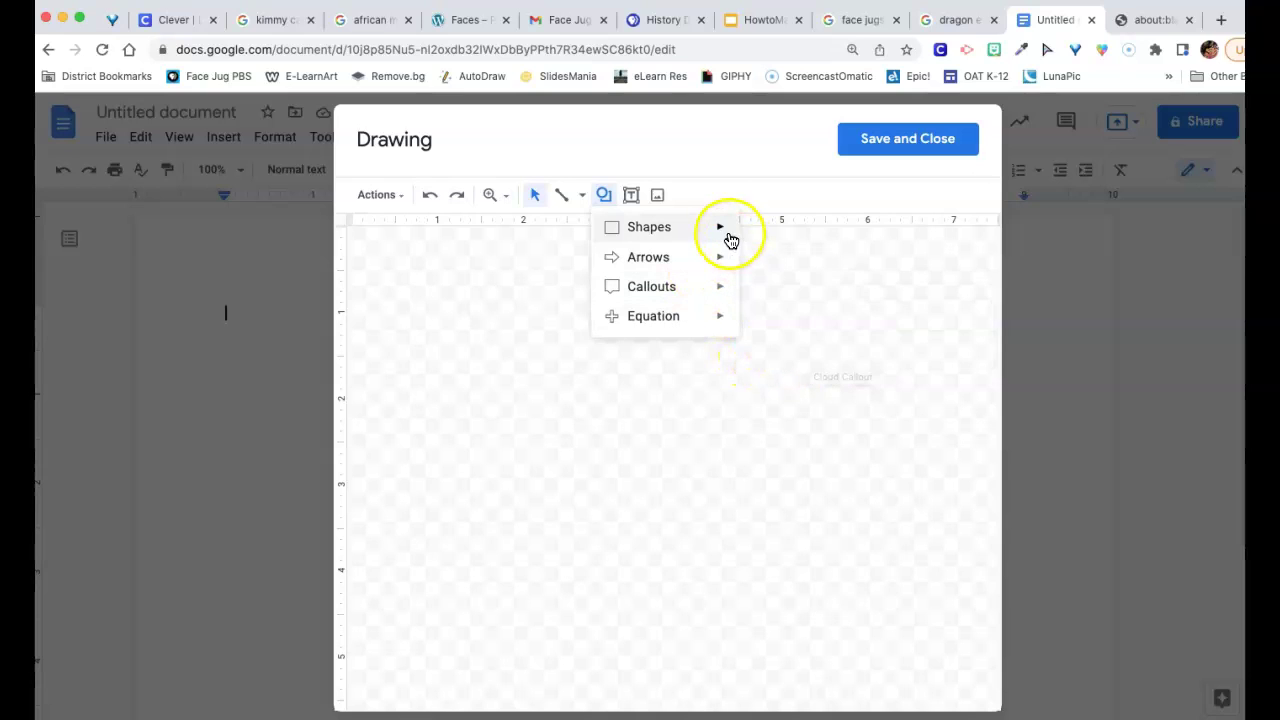
{"action": "mouse_move", "coordinate": [721, 229]}
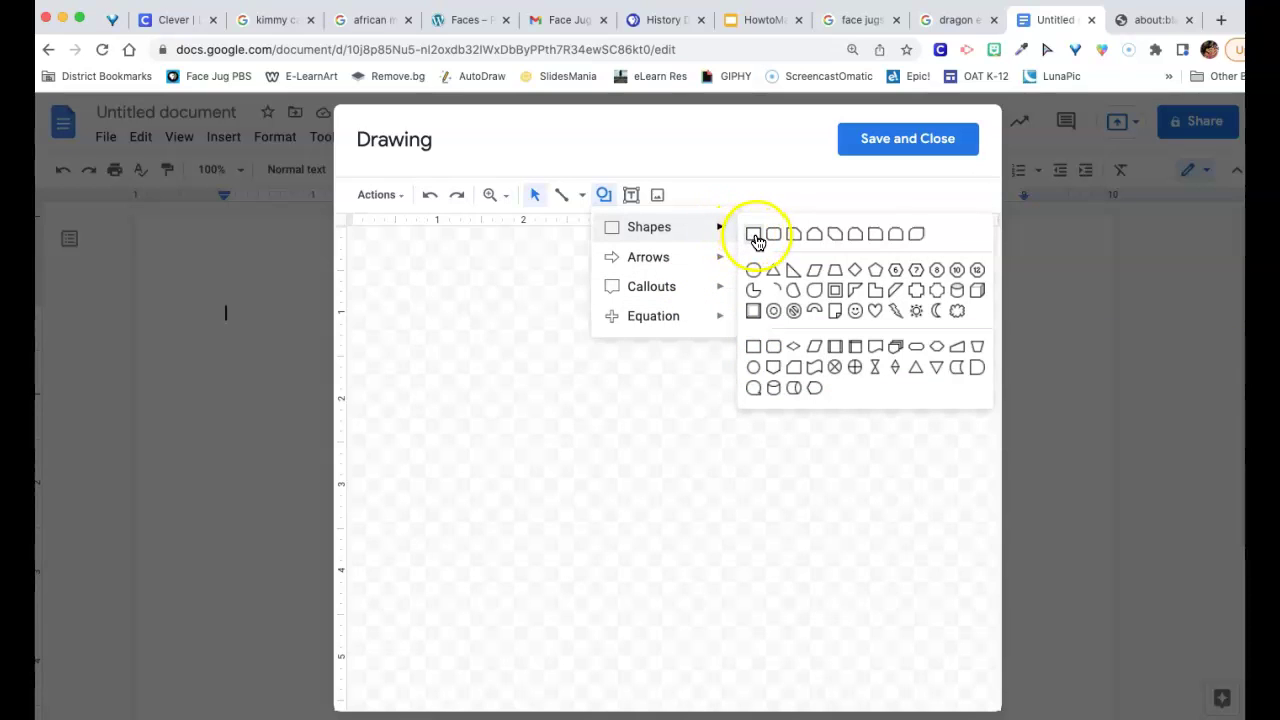
{"action": "left_click", "coordinate": [755, 236]}
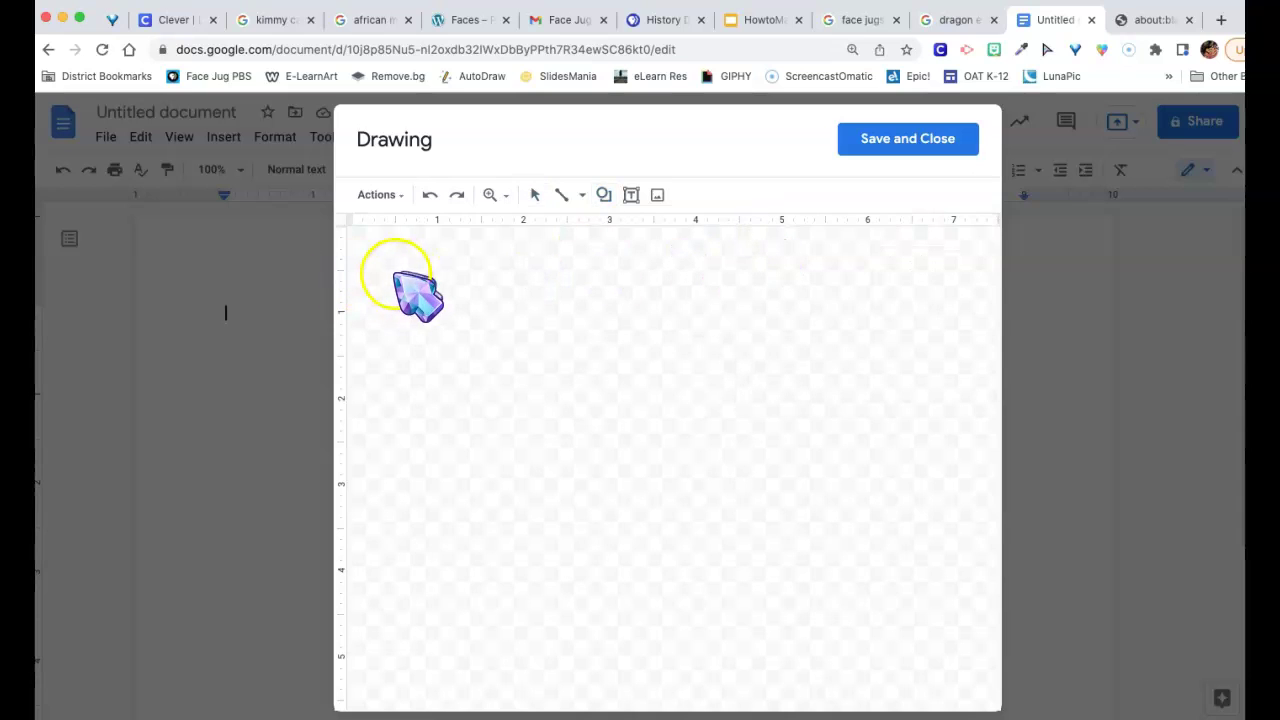
{"action": "mouse_move", "coordinate": [373, 260]}
{"action": "left_mouse_down"}
{"action": "mouse_move", "coordinate": [391, 434]}
{"action": "mouse_move", "coordinate": [462, 501]}
{"action": "mouse_move", "coordinate": [537, 509]}
{"action": "mouse_move", "coordinate": [599, 545]}
{"action": "left_mouse_up"}
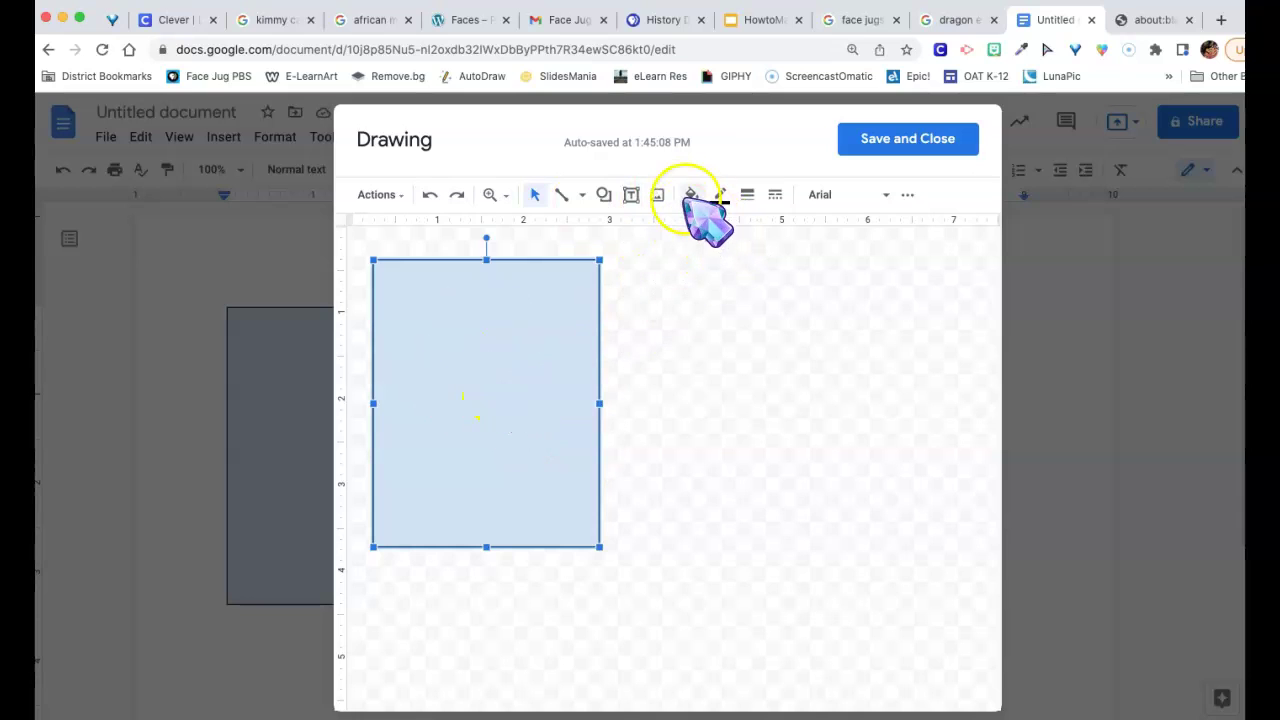
Step: Make the rectangle's fill transparent and set its border weight to 3 px
{"action": "left_click", "coordinate": [691, 195]}
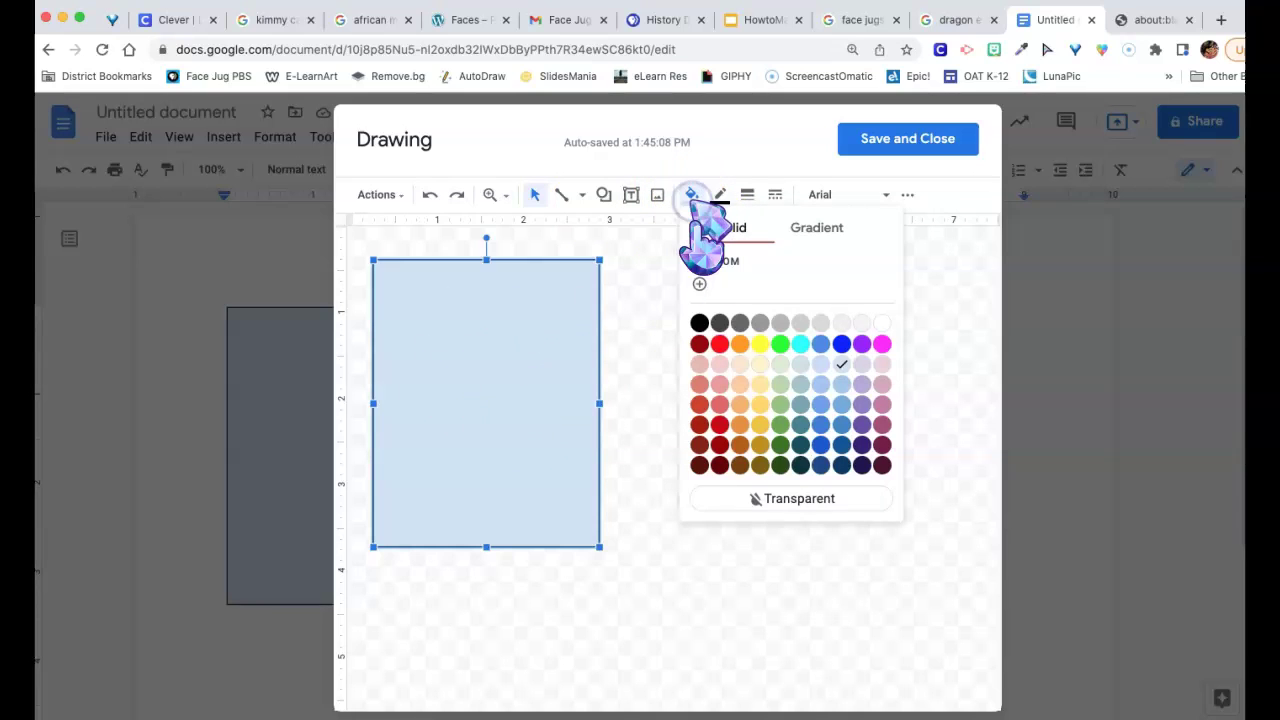
{"action": "left_click", "coordinate": [779, 500]}
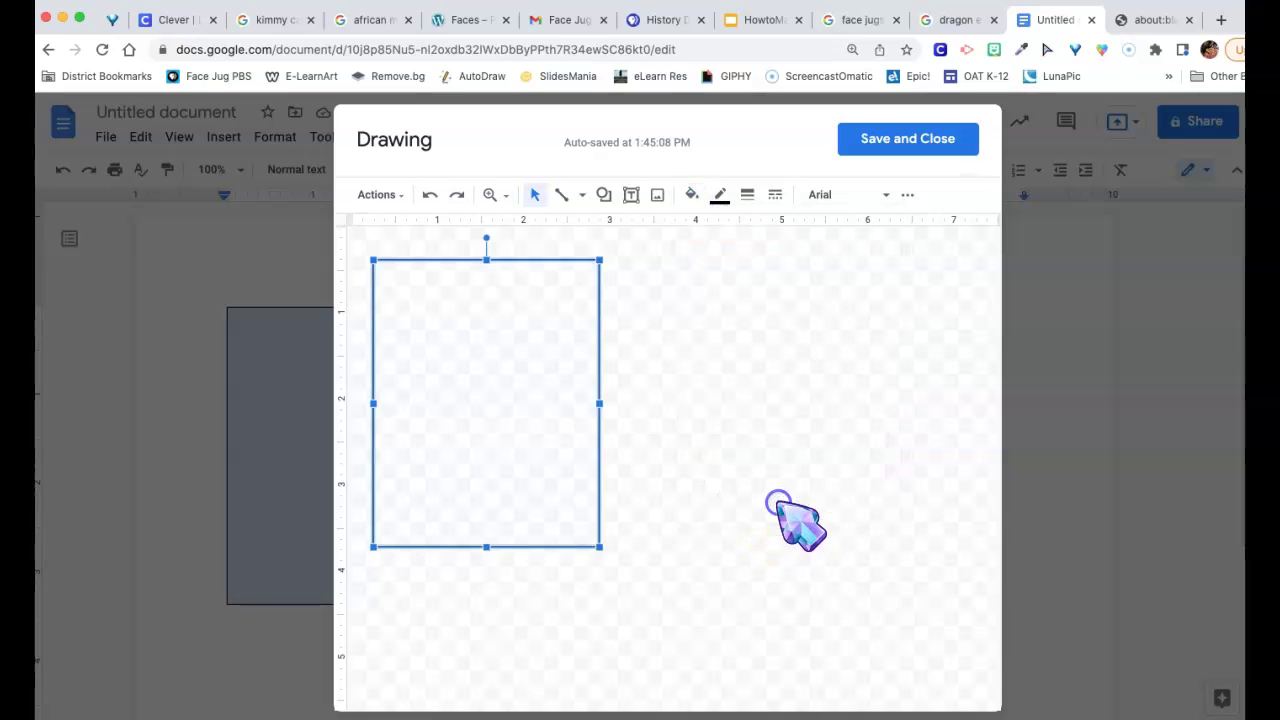
{"action": "left_click", "coordinate": [720, 196]}
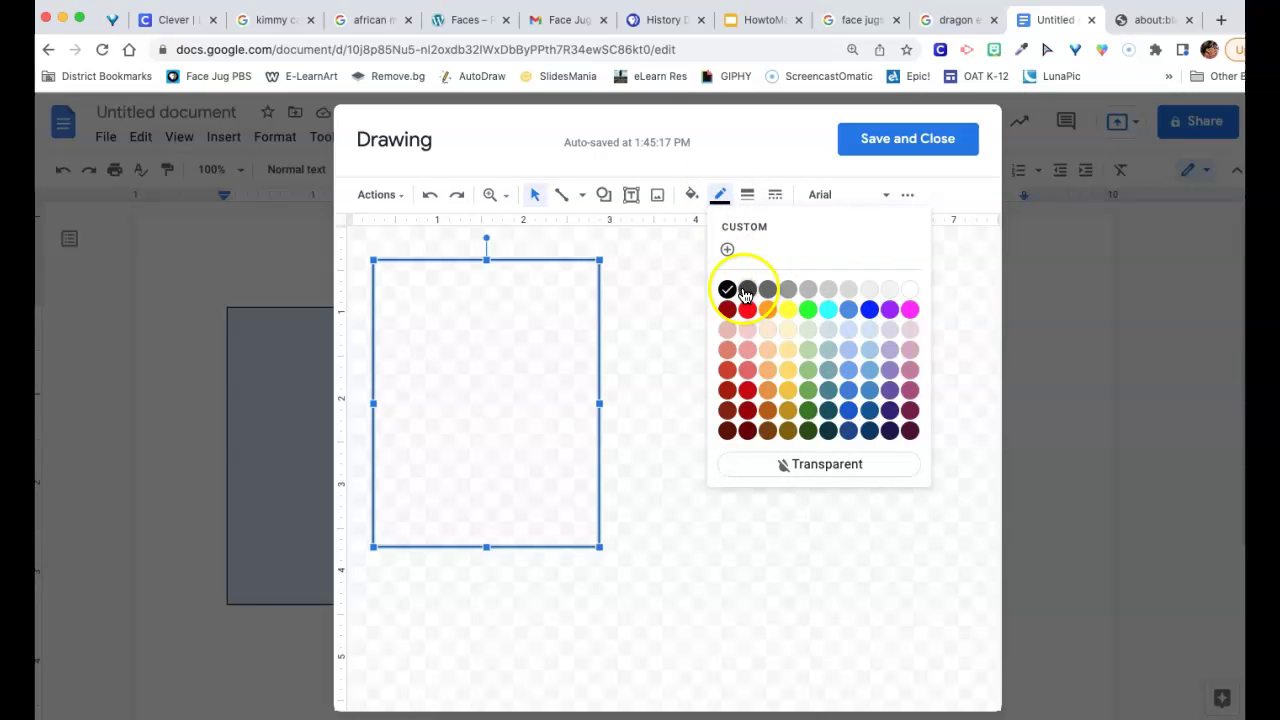
{"action": "left_click", "coordinate": [747, 194]}
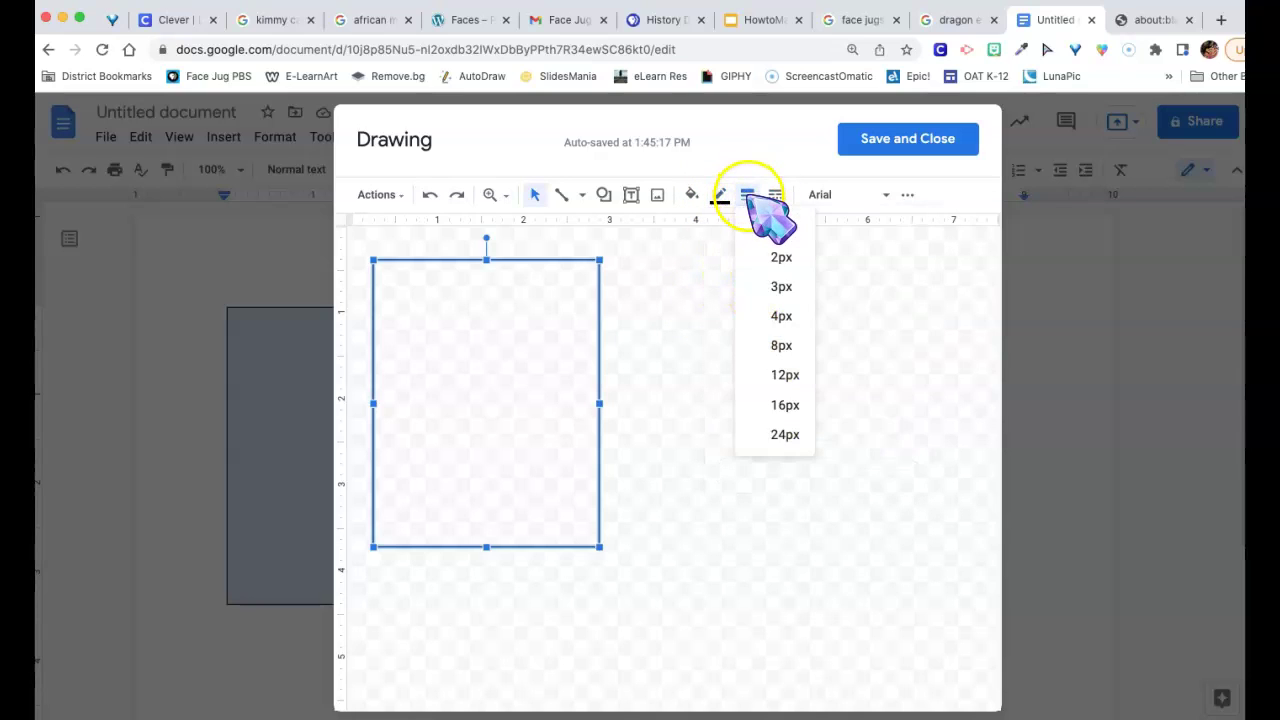
{"action": "left_click", "coordinate": [782, 287]}
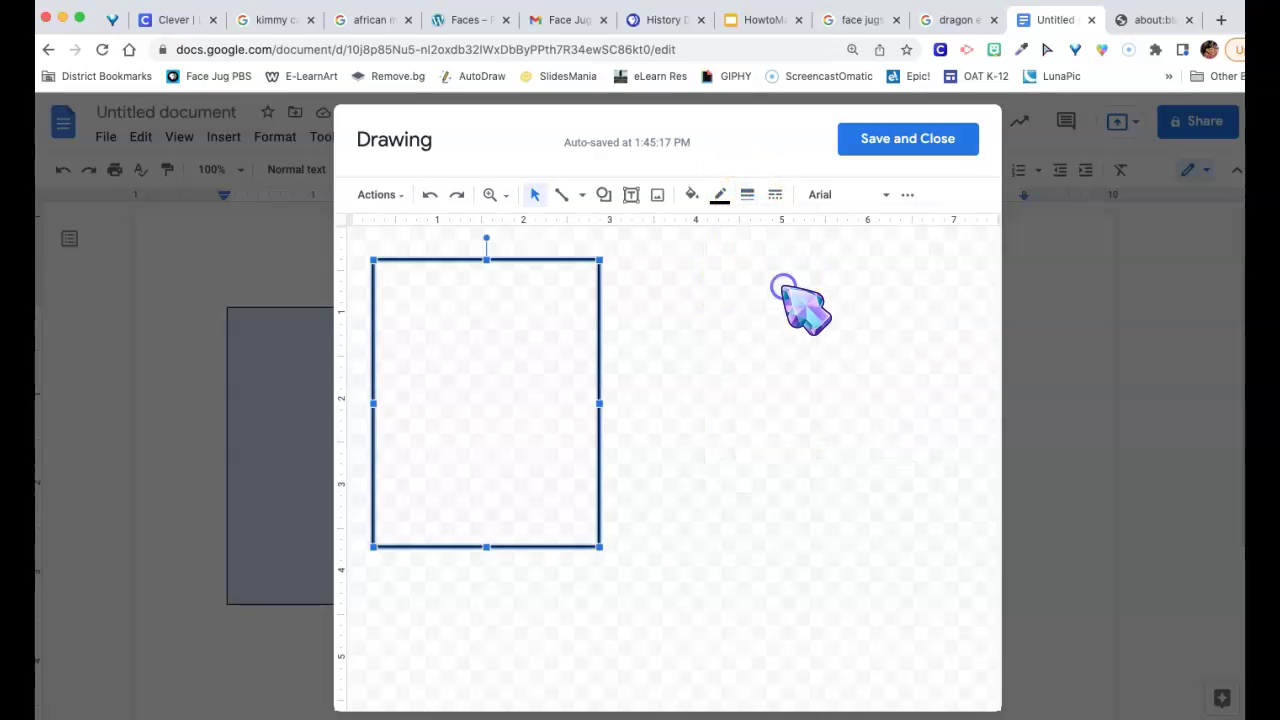
Step: Try a 24 px border on the rectangle and restore the 3 px weight
{"action": "left_click", "coordinate": [748, 194]}
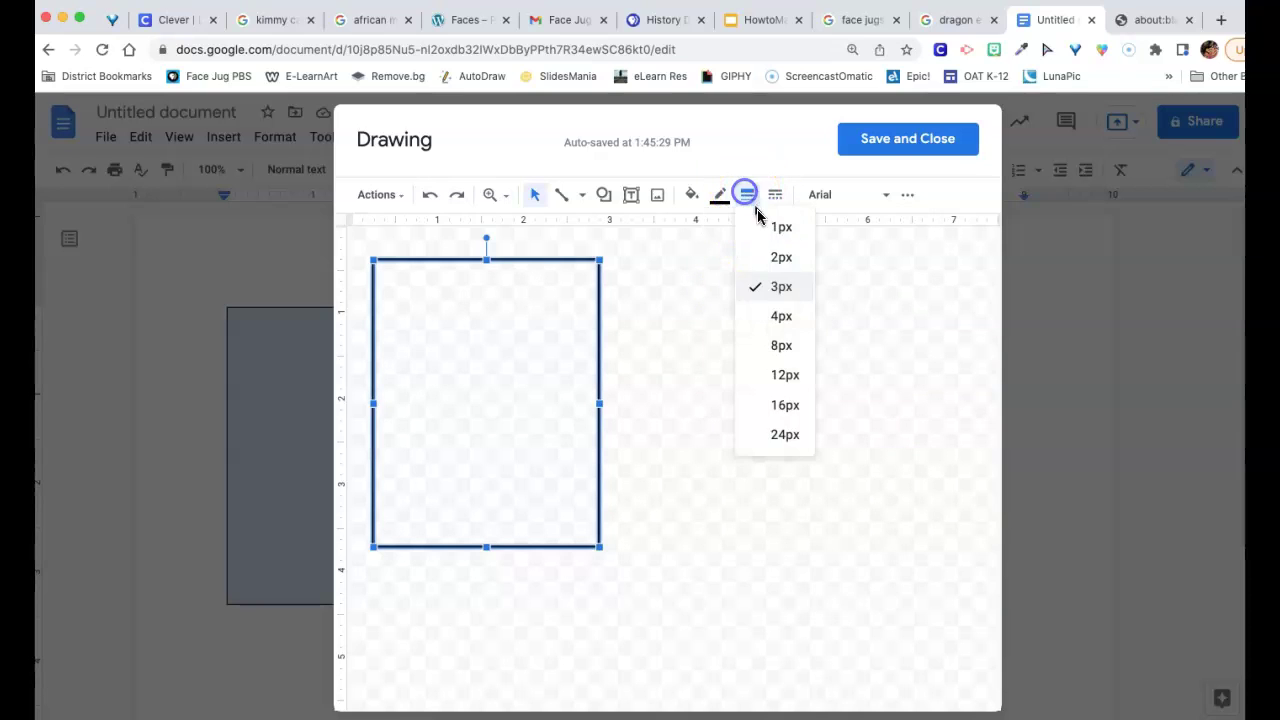
{"action": "left_click", "coordinate": [785, 434]}
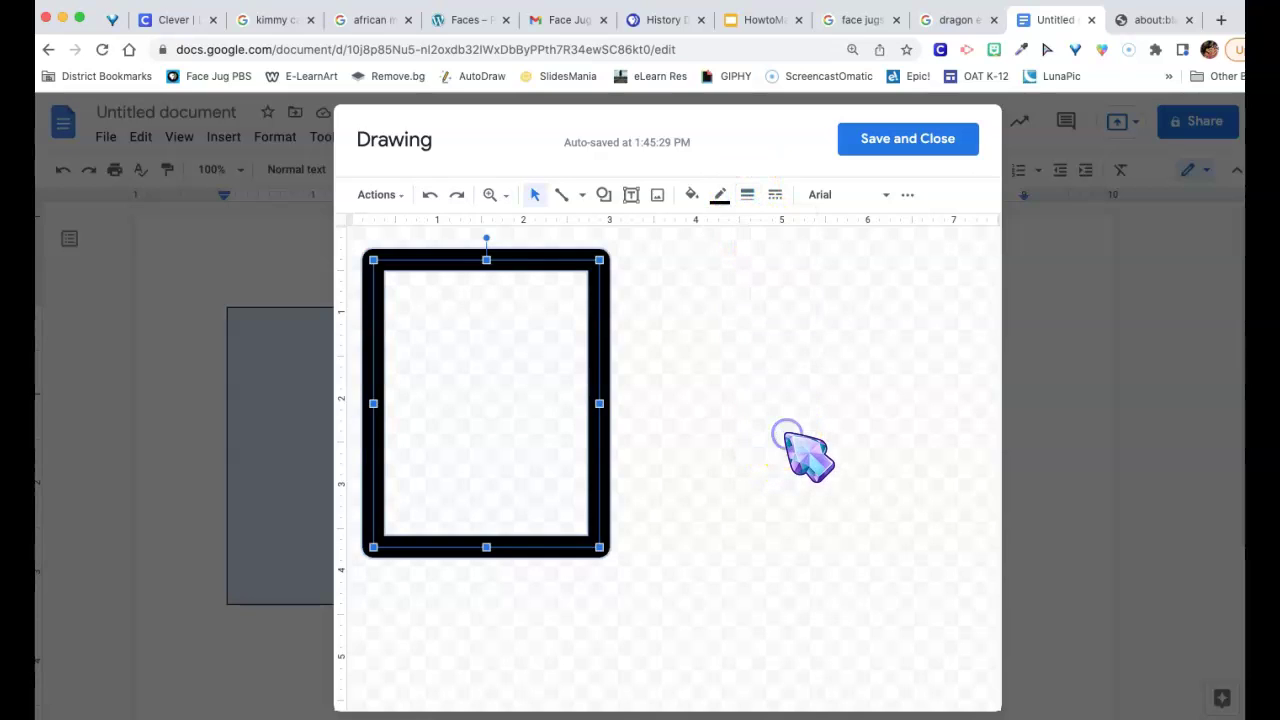
{"action": "left_click", "coordinate": [748, 194]}
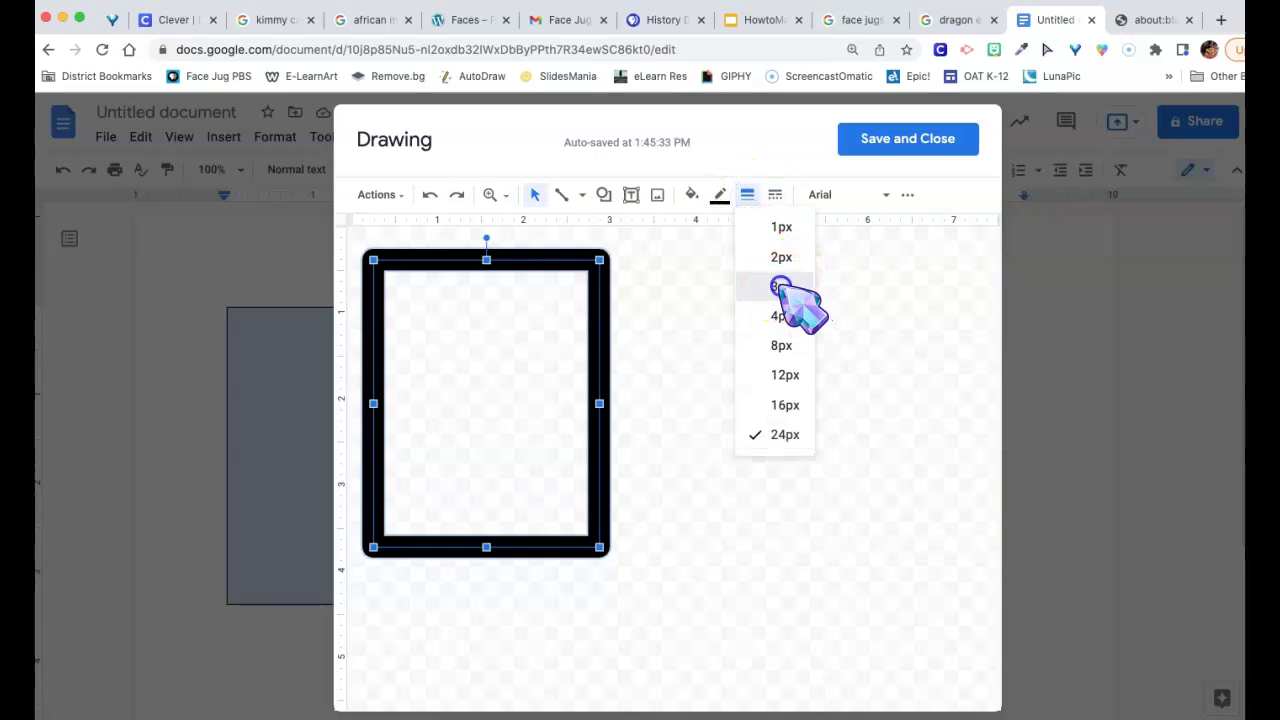
{"action": "left_click", "coordinate": [790, 292]}
{"action": "left_click", "coordinate": [774, 194]}
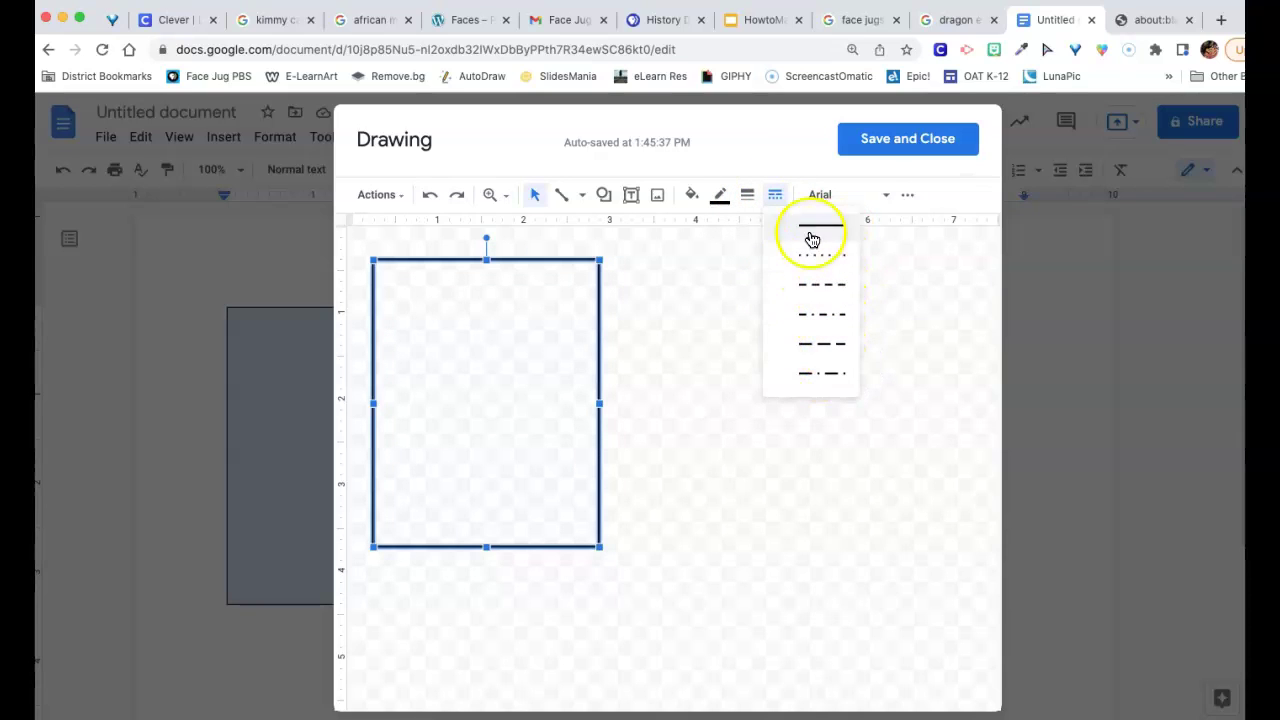
{"action": "left_click", "coordinate": [775, 194]}
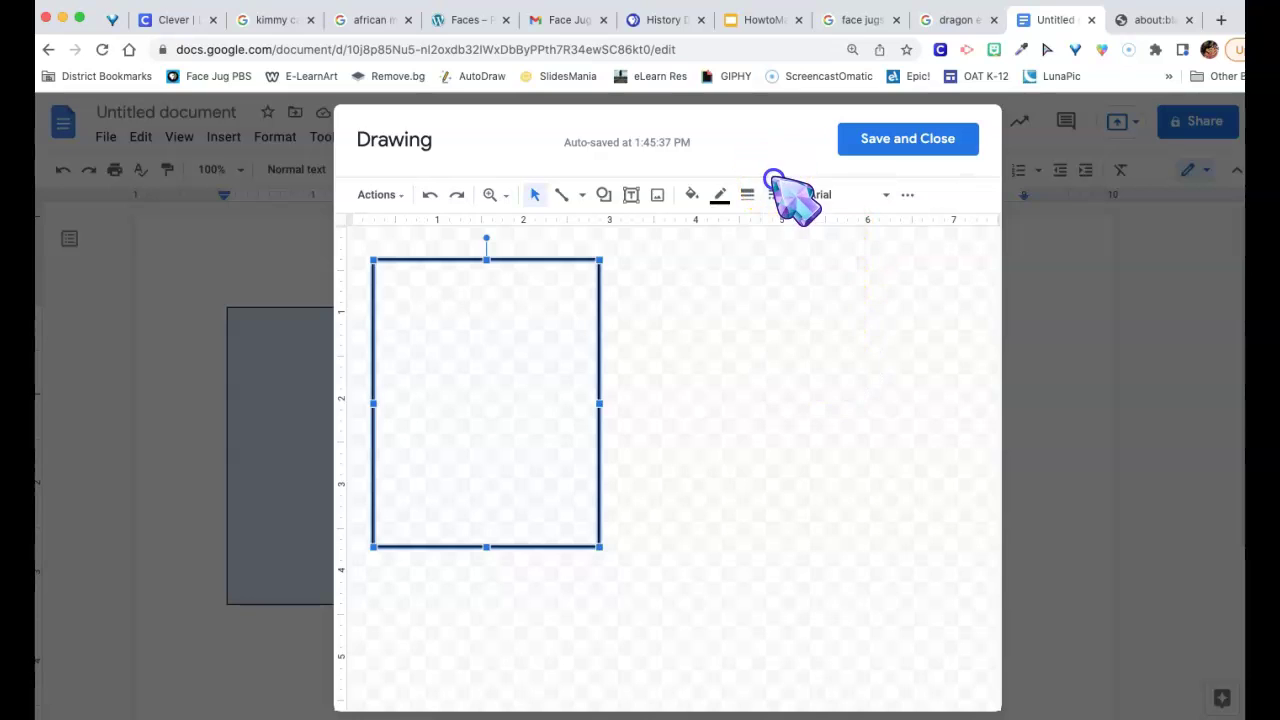
{"action": "left_click", "coordinate": [666, 306]}
Step: Draw a rectangle with one snipped corner, about 3.8 by 3.2 inches, beside the first rectangle
{"action": "left_click", "coordinate": [603, 196]}
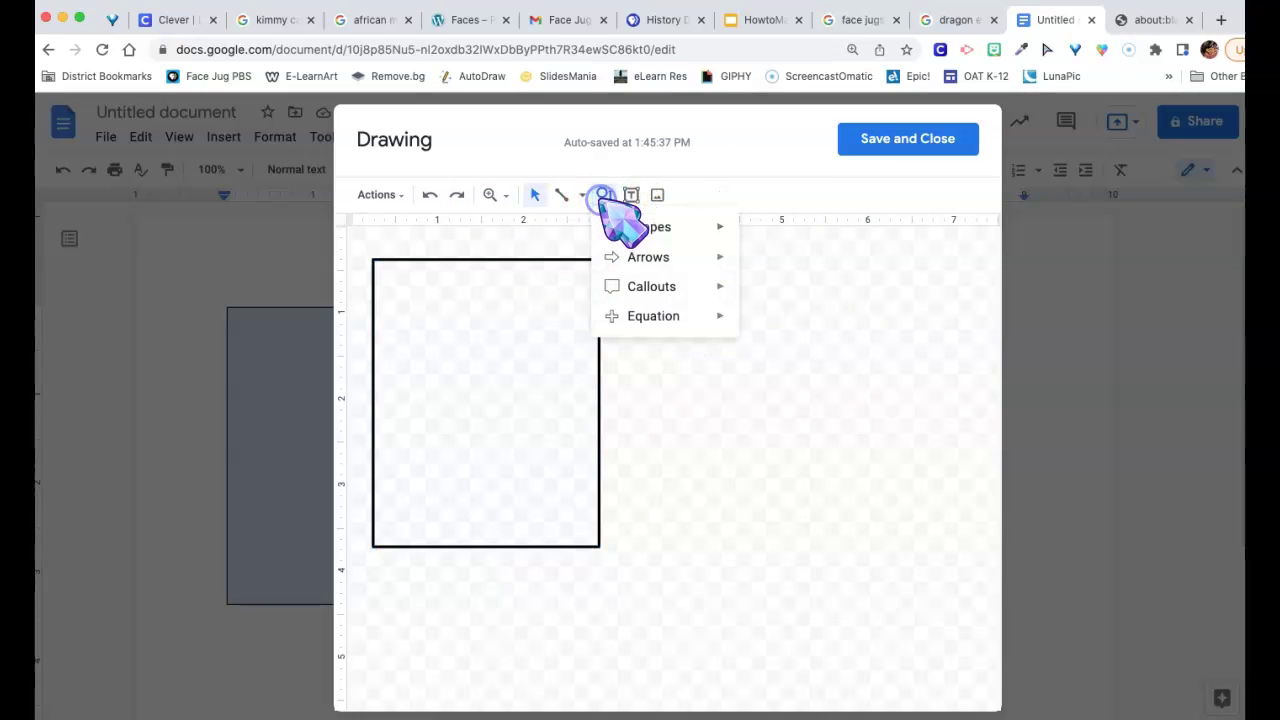
{"action": "mouse_move", "coordinate": [720, 230]}
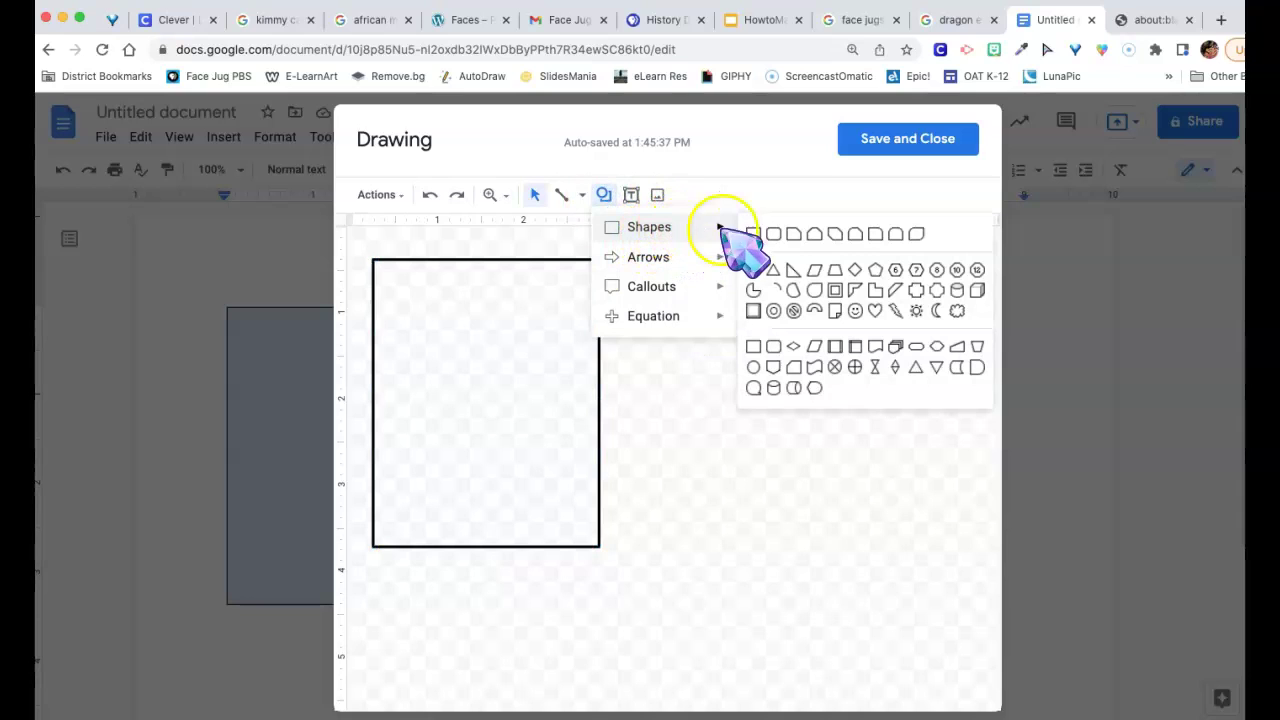
{"action": "left_click", "coordinate": [791, 238]}
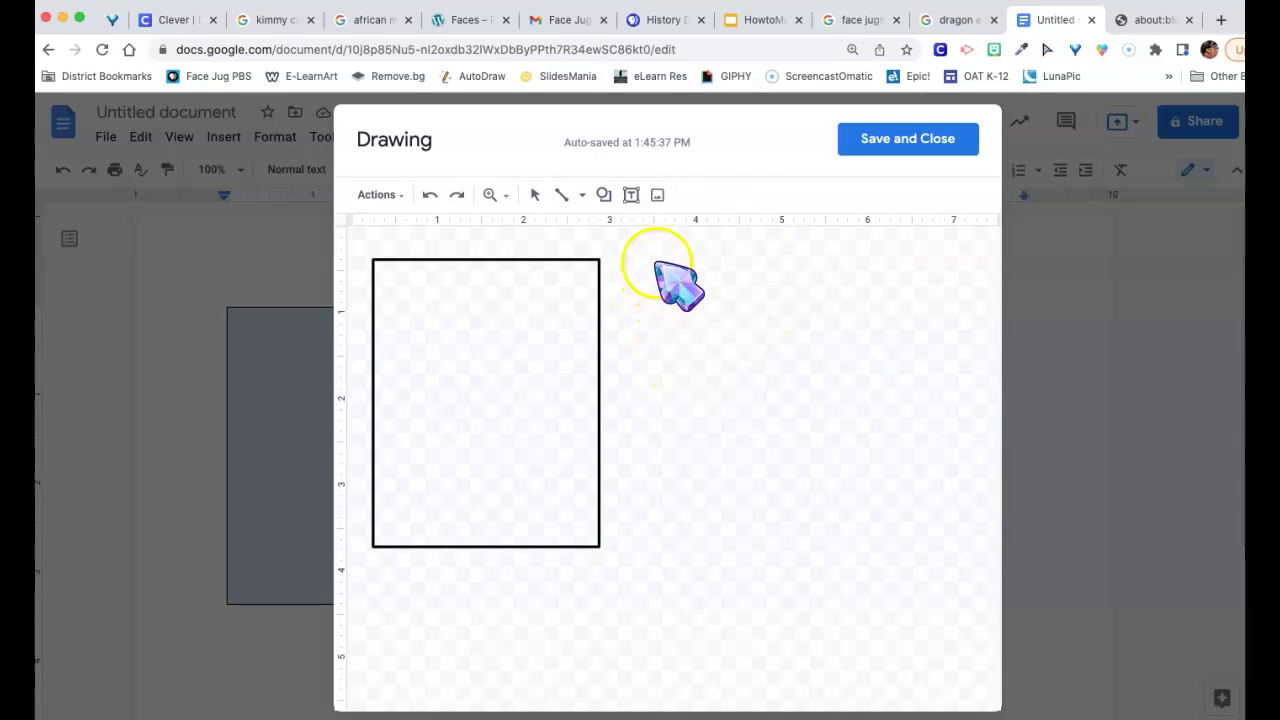
{"action": "left_click_drag", "start_coordinate": [646, 266], "coordinate": [970, 546]}
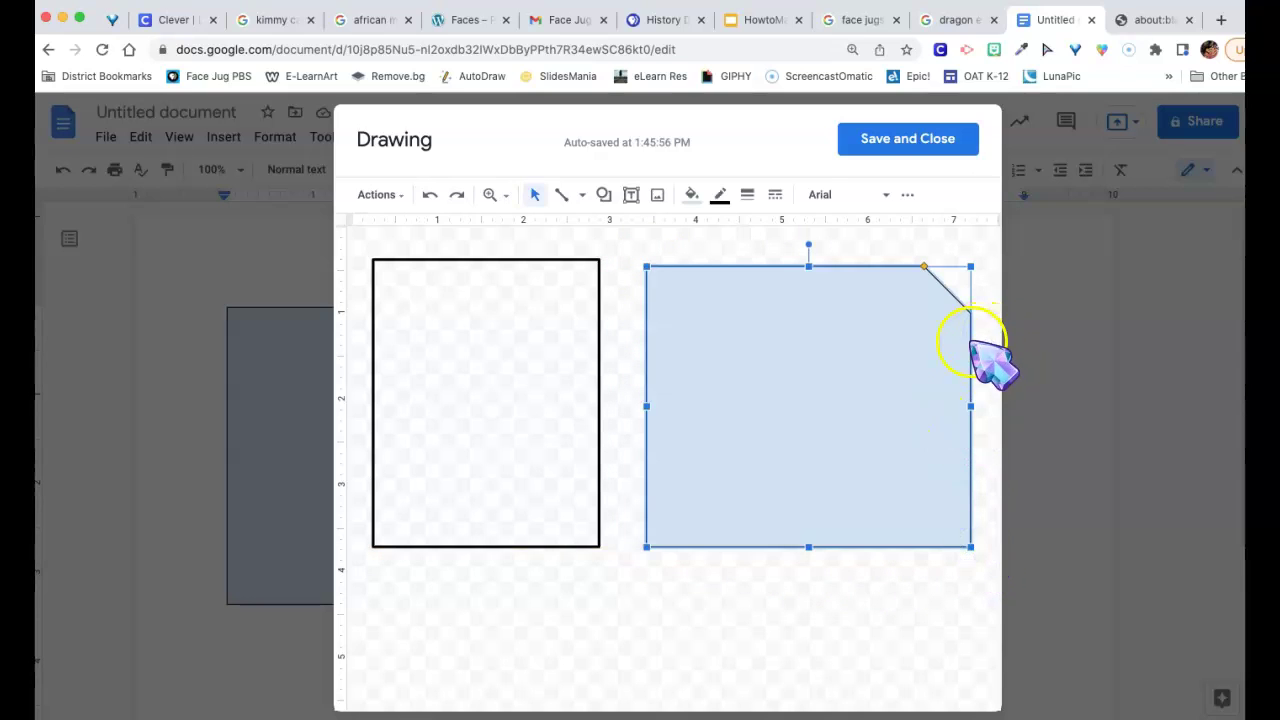
Step: Make the snipped-corner shape's fill transparent and enlarge its corner cut to about 1.6 inches
{"action": "left_click", "coordinate": [691, 195]}
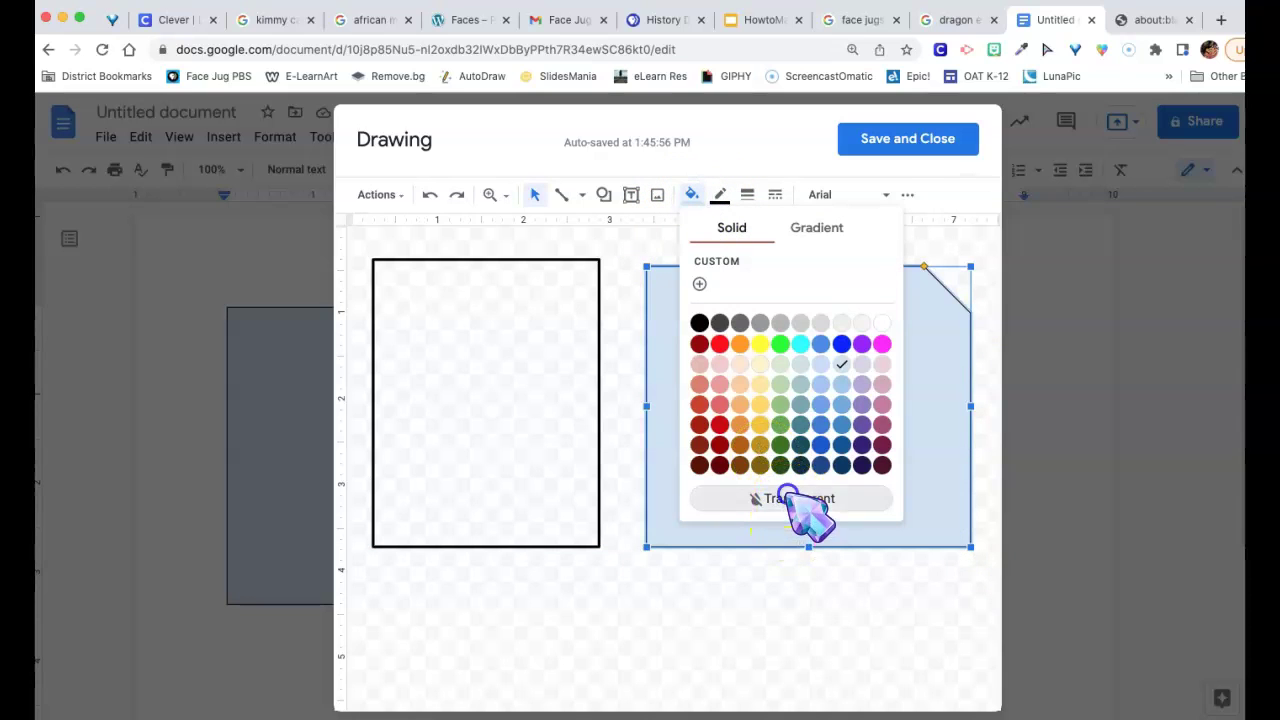
{"action": "left_click", "coordinate": [790, 499]}
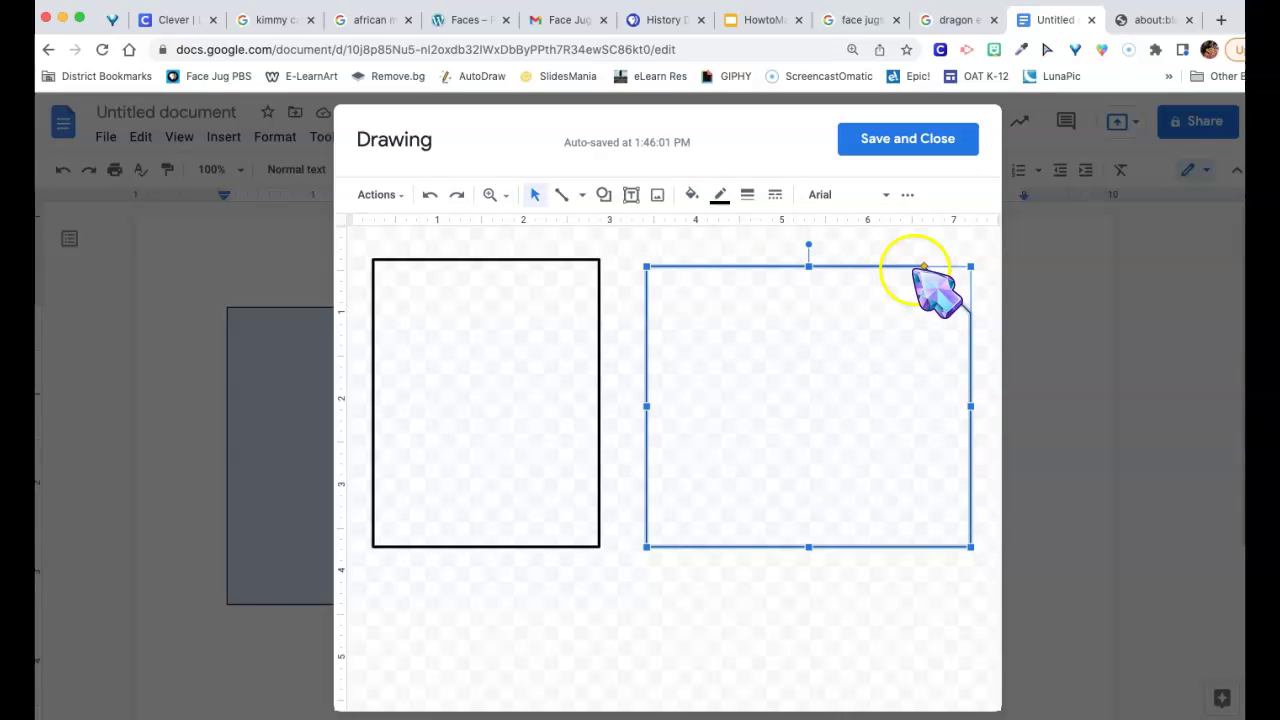
{"action": "left_click_drag", "start_coordinate": [922, 268], "coordinate": [814, 268]}
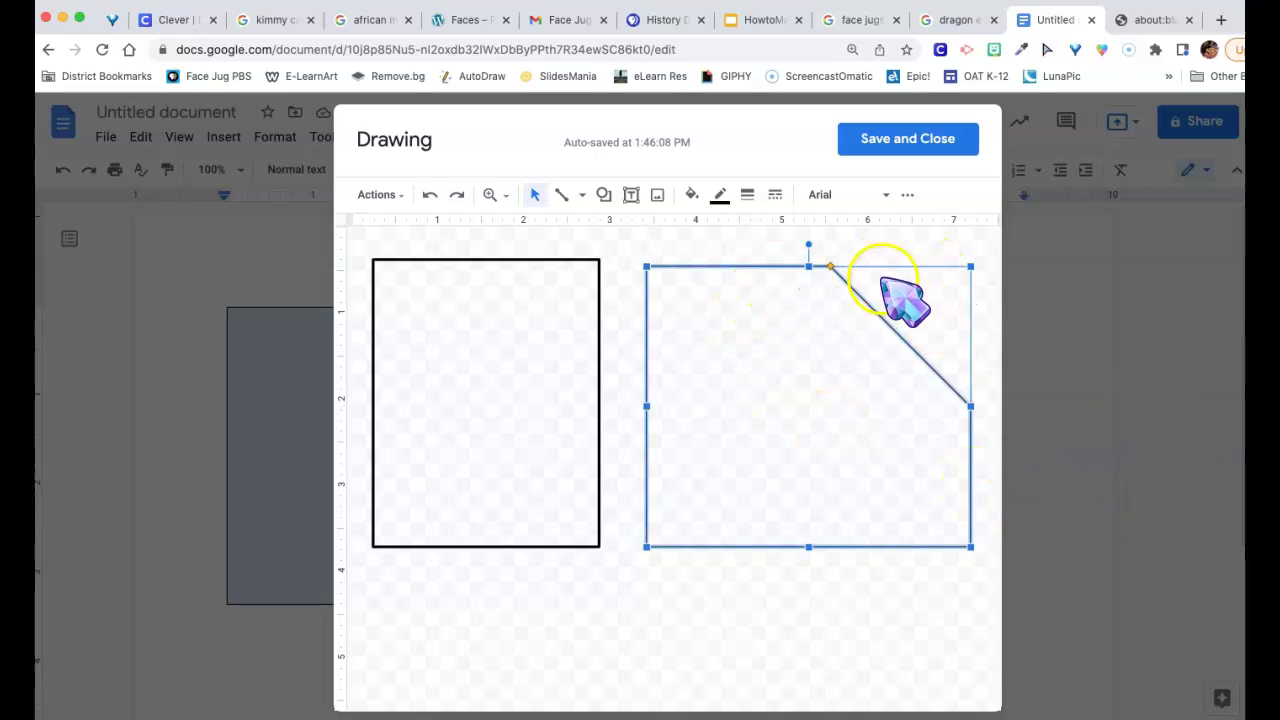
Step: Try a 4 px border on the snipped-corner shape and set it to 3 px instead
{"action": "left_click", "coordinate": [748, 195]}
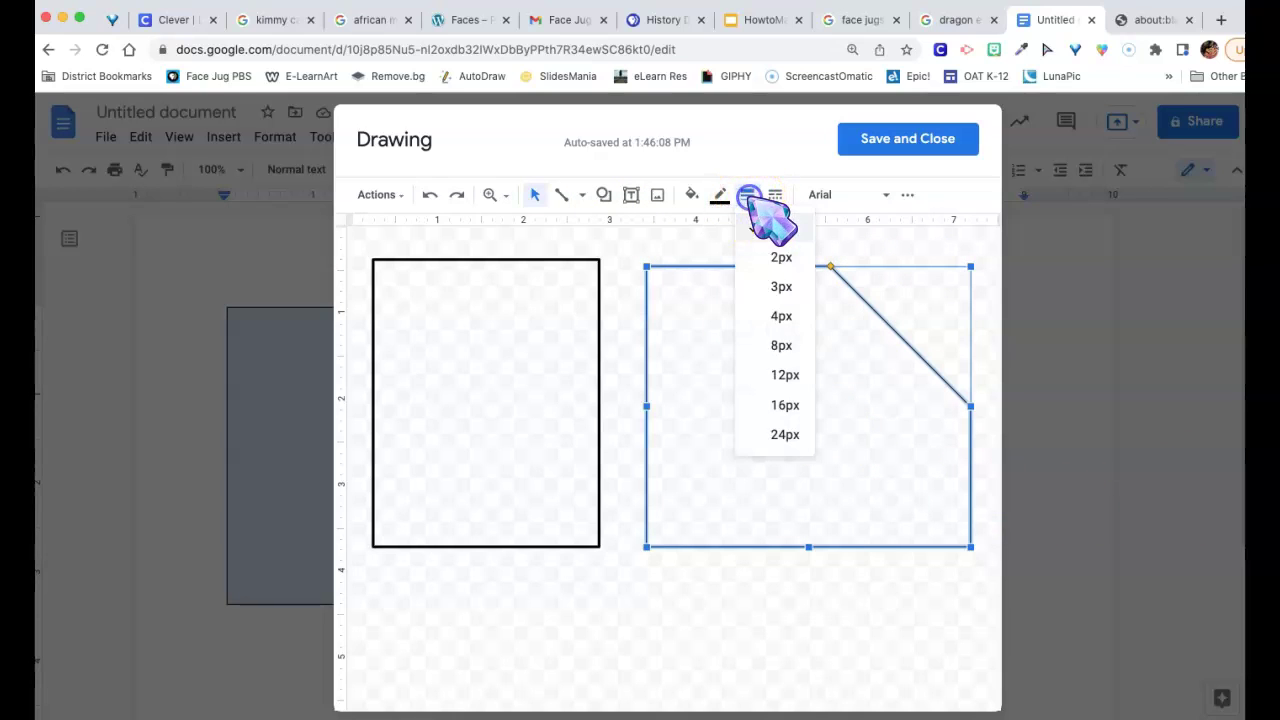
{"action": "left_click", "coordinate": [780, 316]}
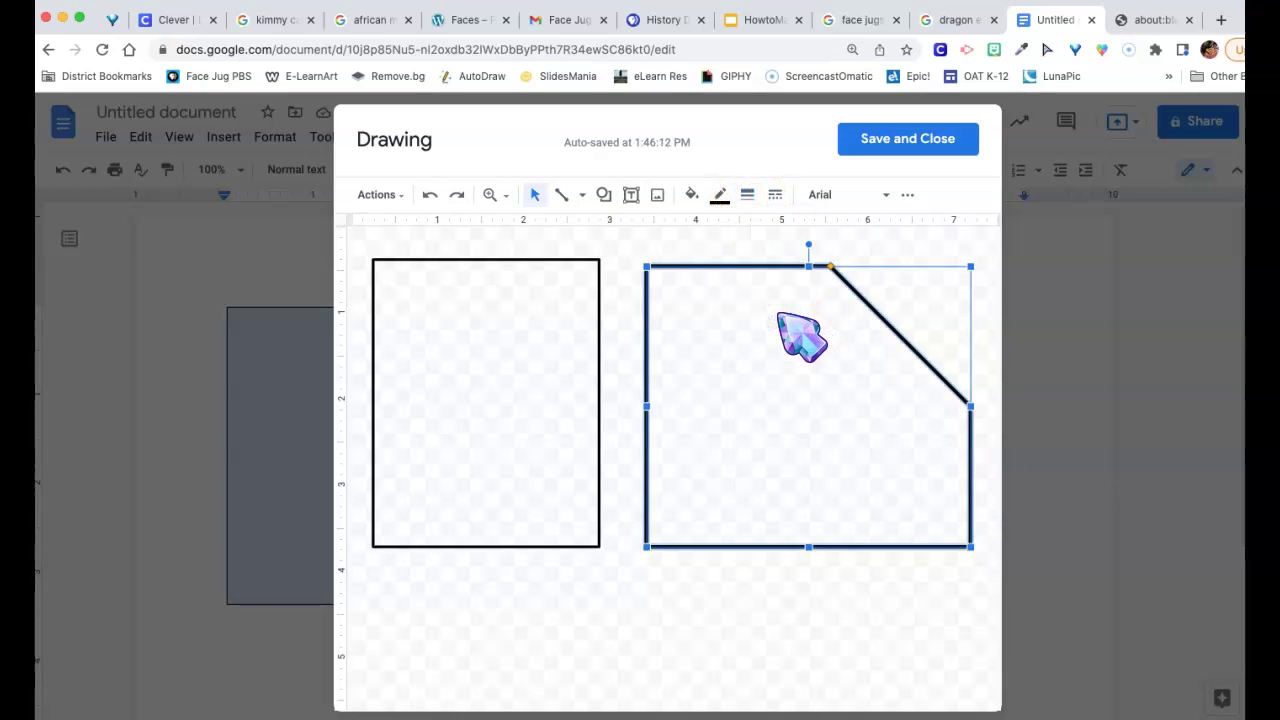
{"action": "left_click", "coordinate": [748, 195]}
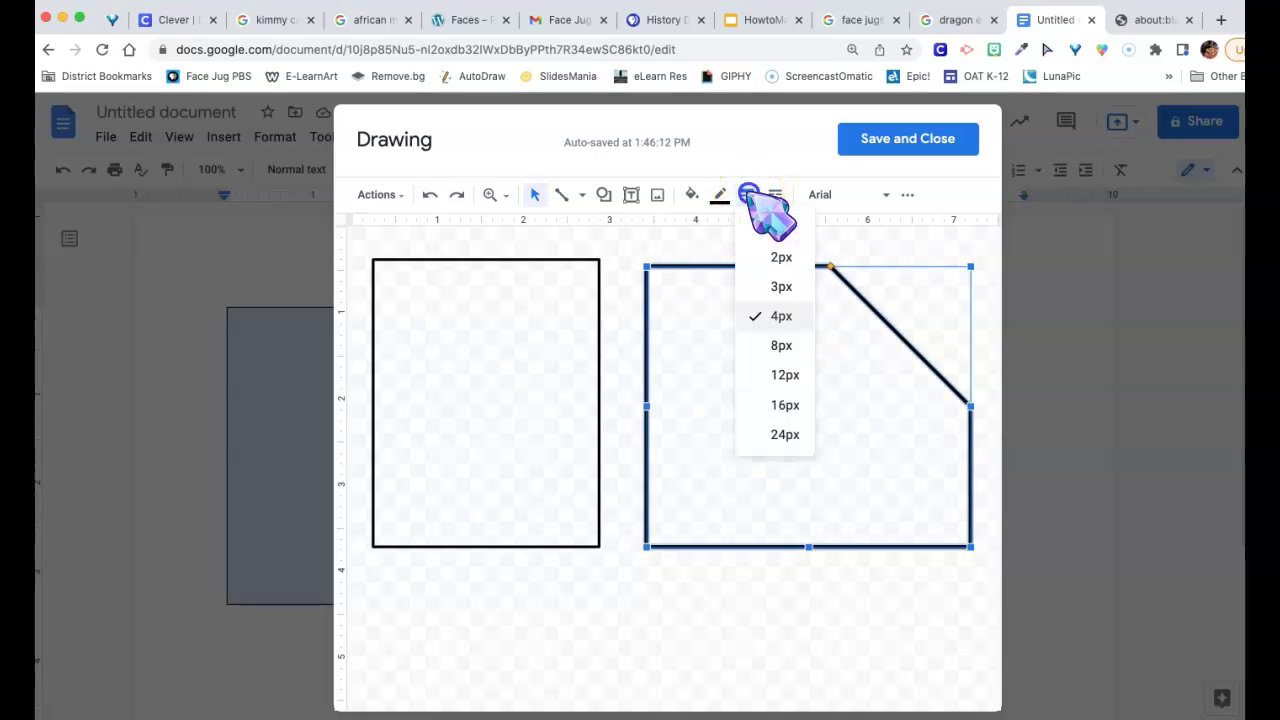
{"action": "left_click", "coordinate": [781, 287]}
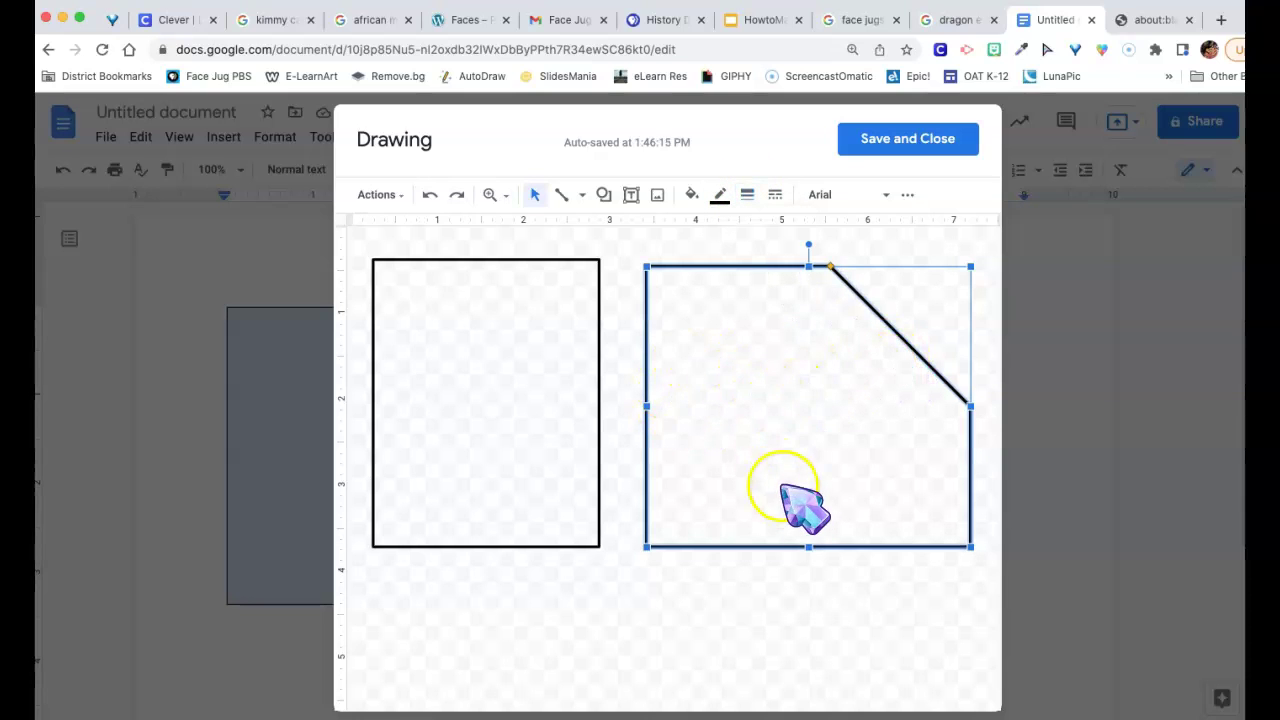
{"action": "left_click", "coordinate": [603, 194]}
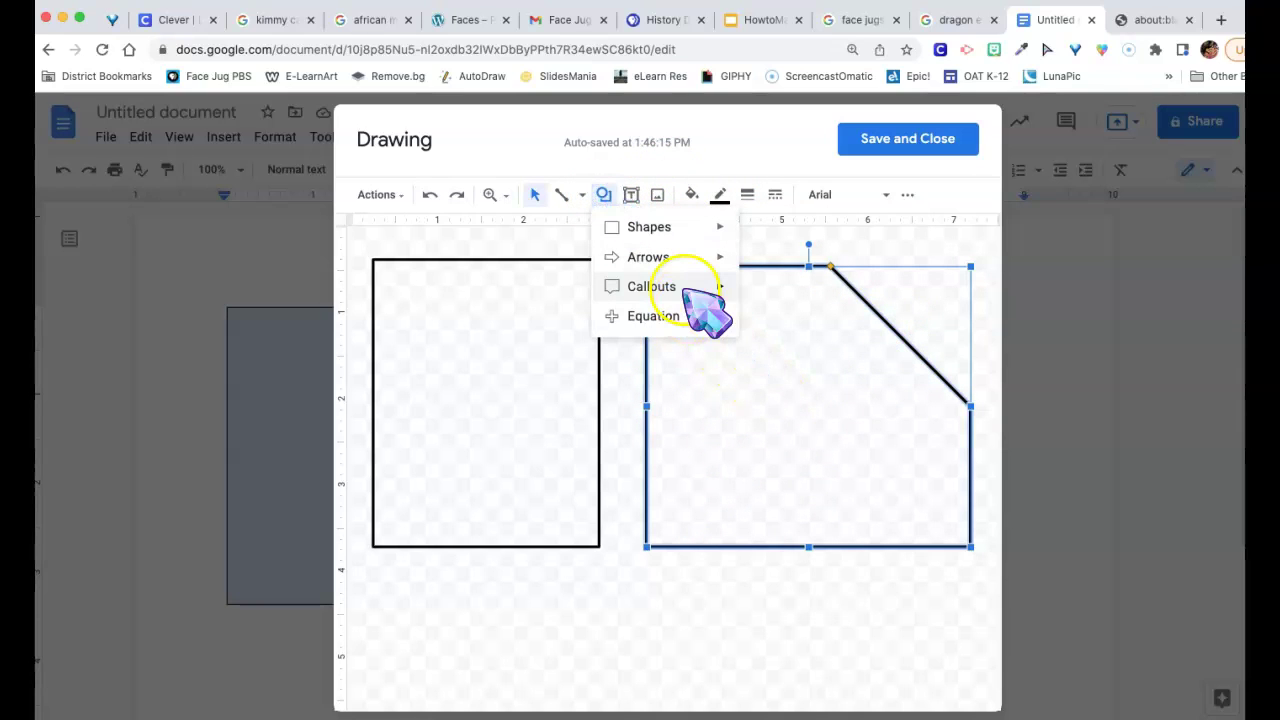
{"action": "mouse_move", "coordinate": [695, 292]}
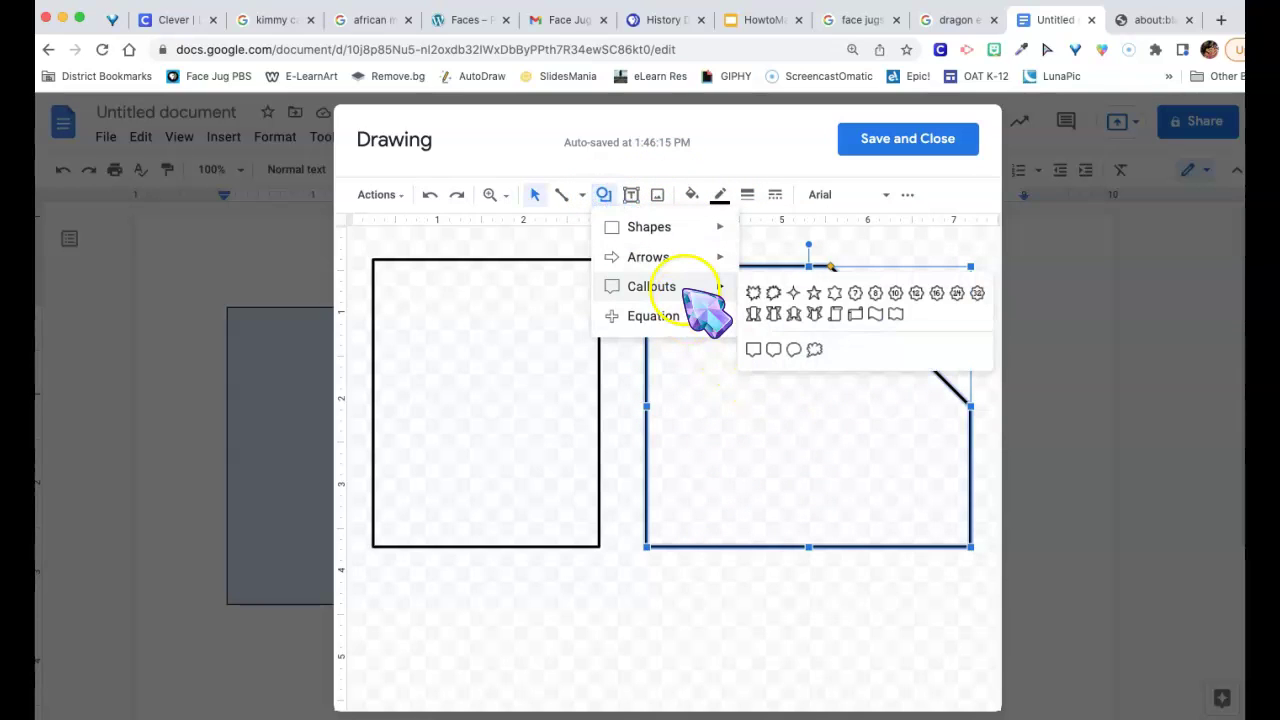
{"action": "left_click", "coordinate": [796, 352]}
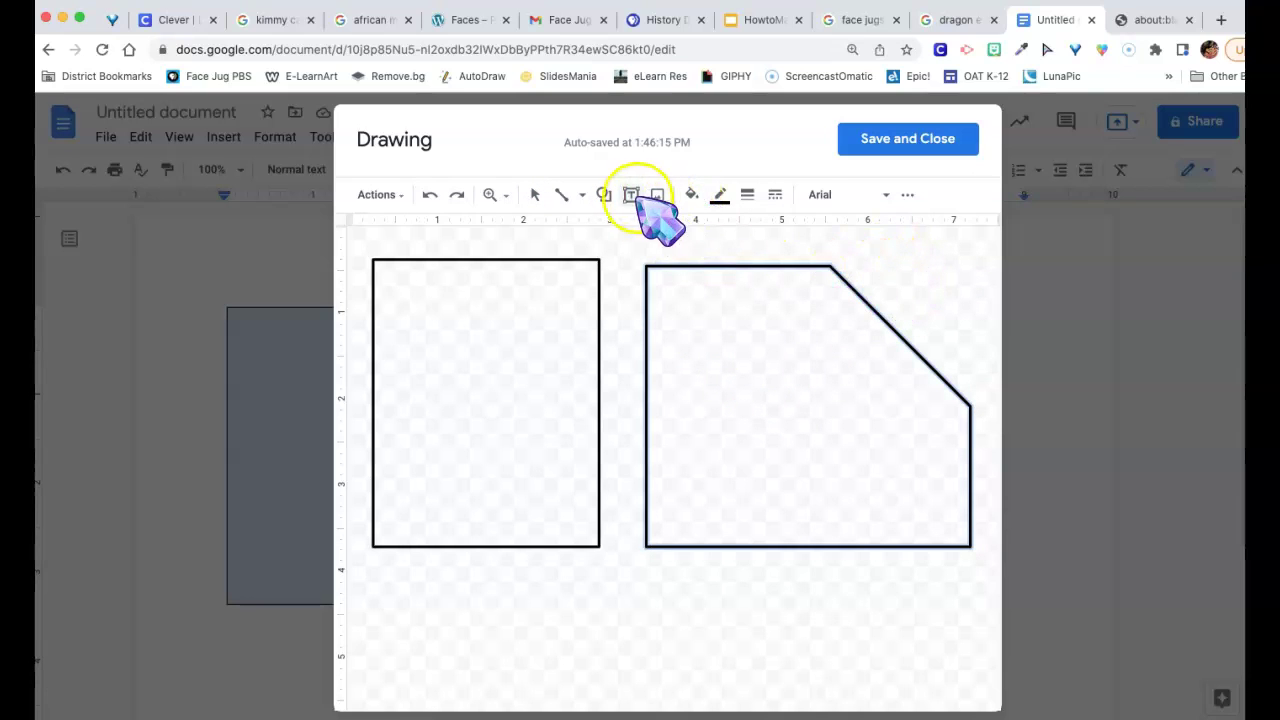
Step: Draw a jagged explosion burst shape about 1.9 by 2 inches over the panel's snipped corner
{"action": "left_click", "coordinate": [603, 194]}
{"action": "mouse_move", "coordinate": [678, 286]}
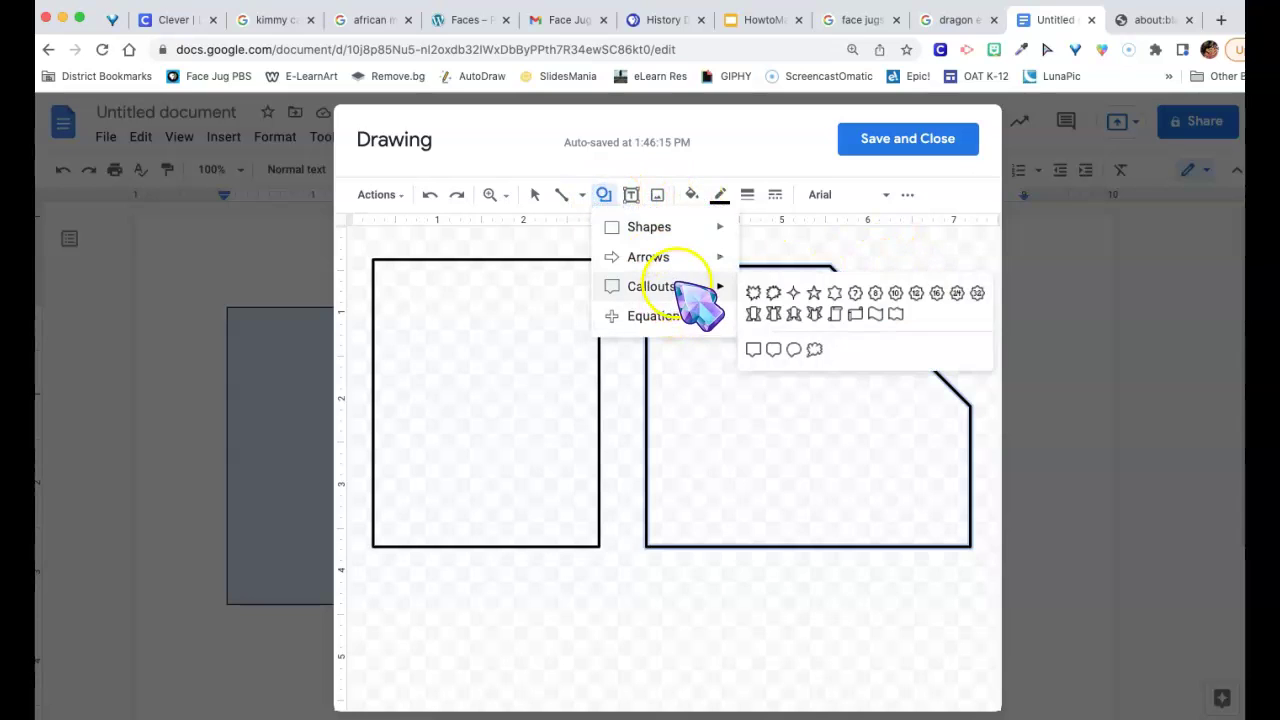
{"action": "left_click", "coordinate": [773, 293]}
{"action": "left_click_drag", "start_coordinate": [895, 264], "coordinate": [986, 410]}
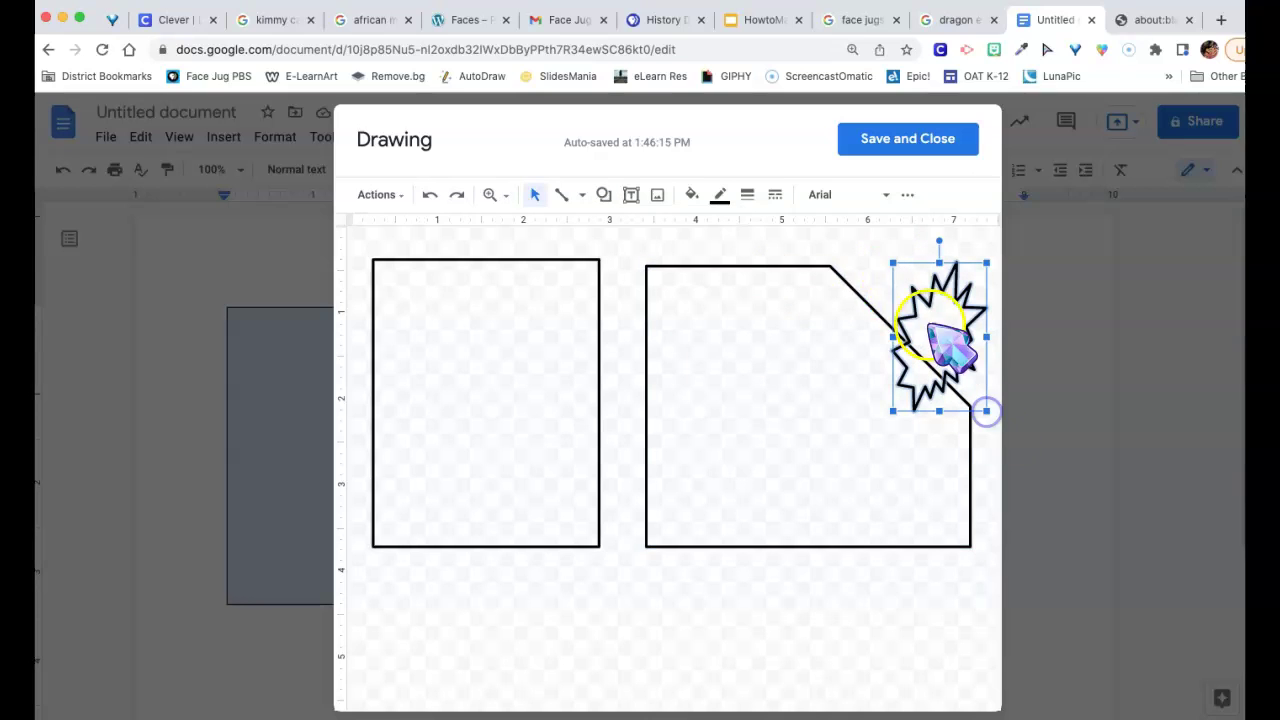
{"action": "left_click_drag", "start_coordinate": [883, 258], "coordinate": [836, 250]}
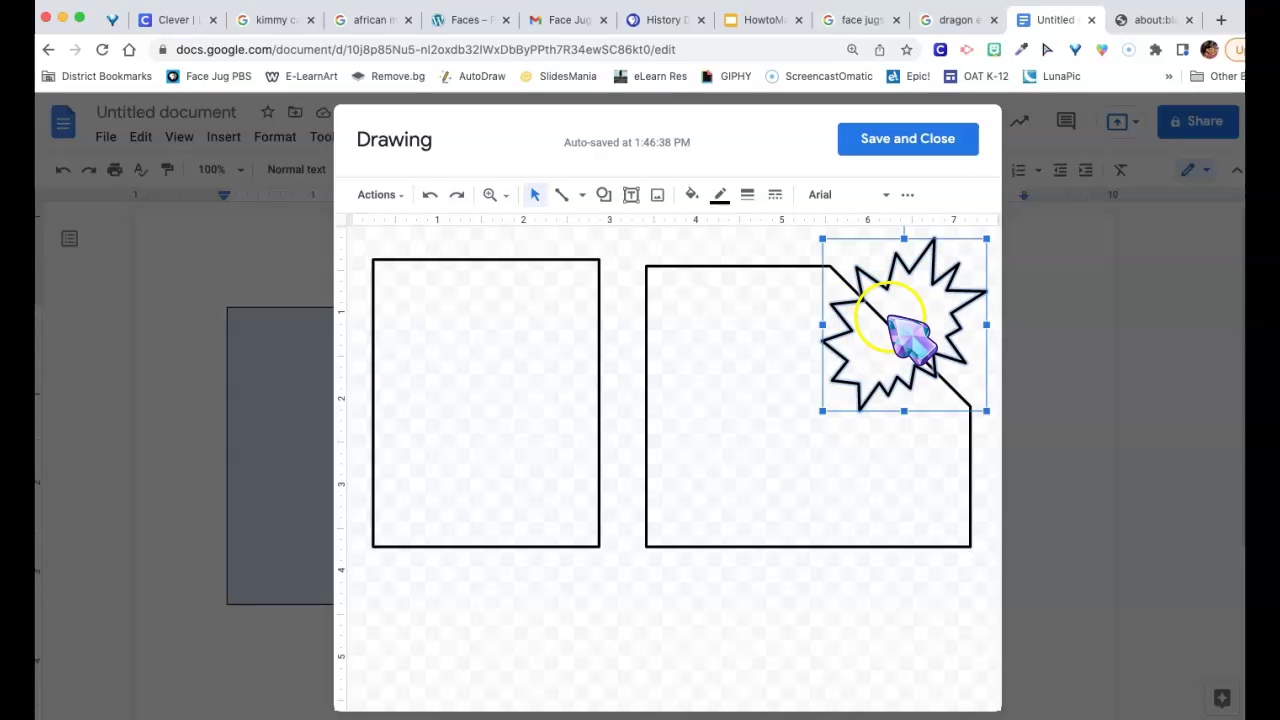
Step: Move the burst to the lower-left corner of the snipped-corner panel and set its border weight to 12 px
{"action": "left_click_drag", "start_coordinate": [930, 320], "coordinate": [708, 456]}
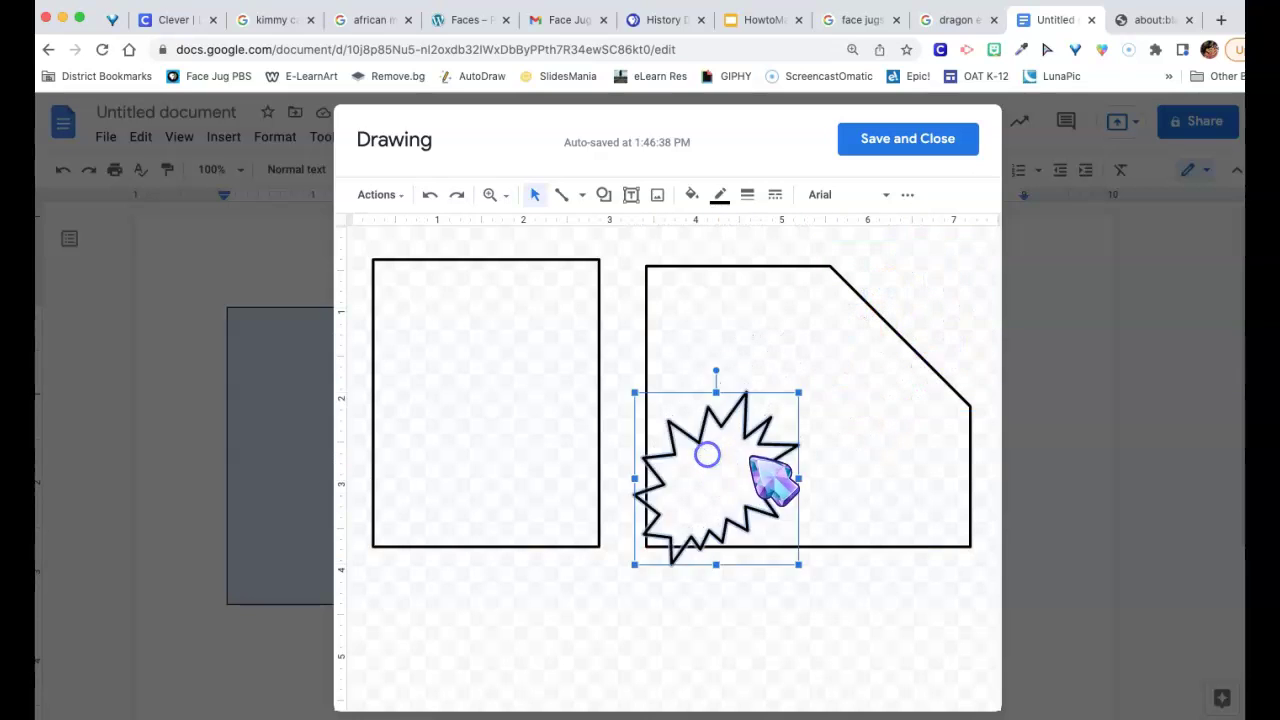
{"action": "left_click", "coordinate": [748, 195]}
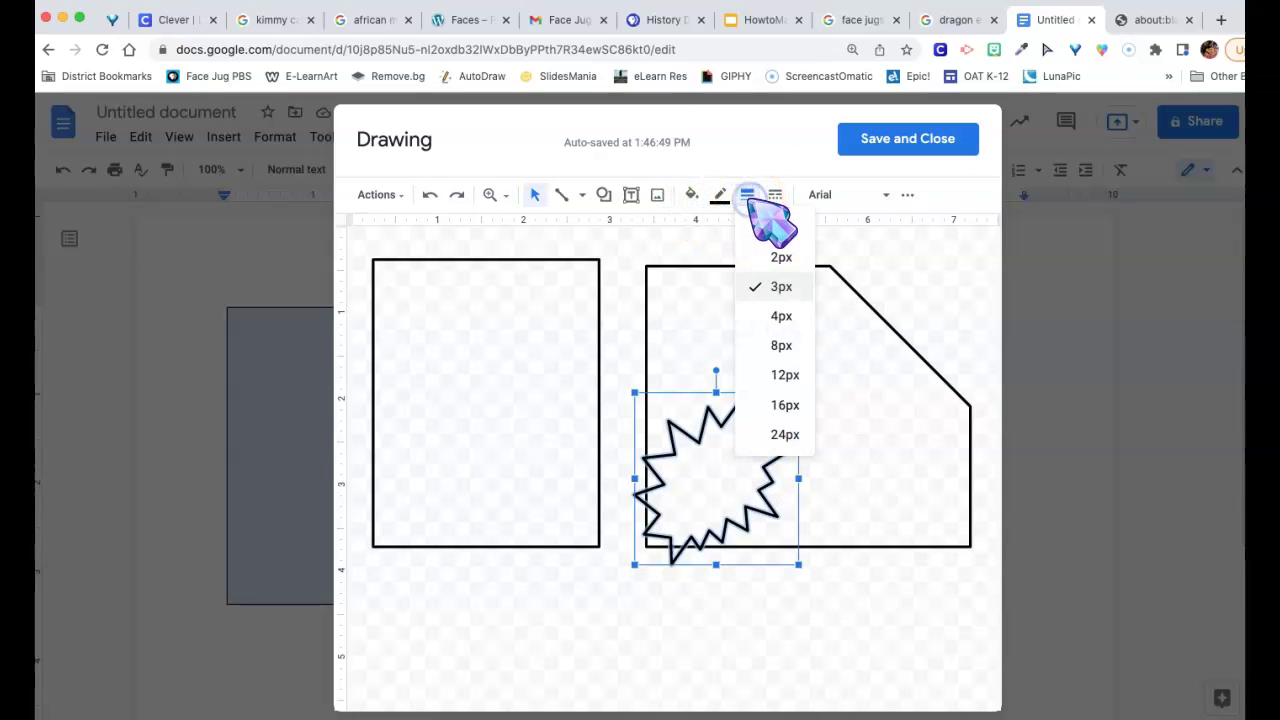
{"action": "left_click", "coordinate": [782, 374]}
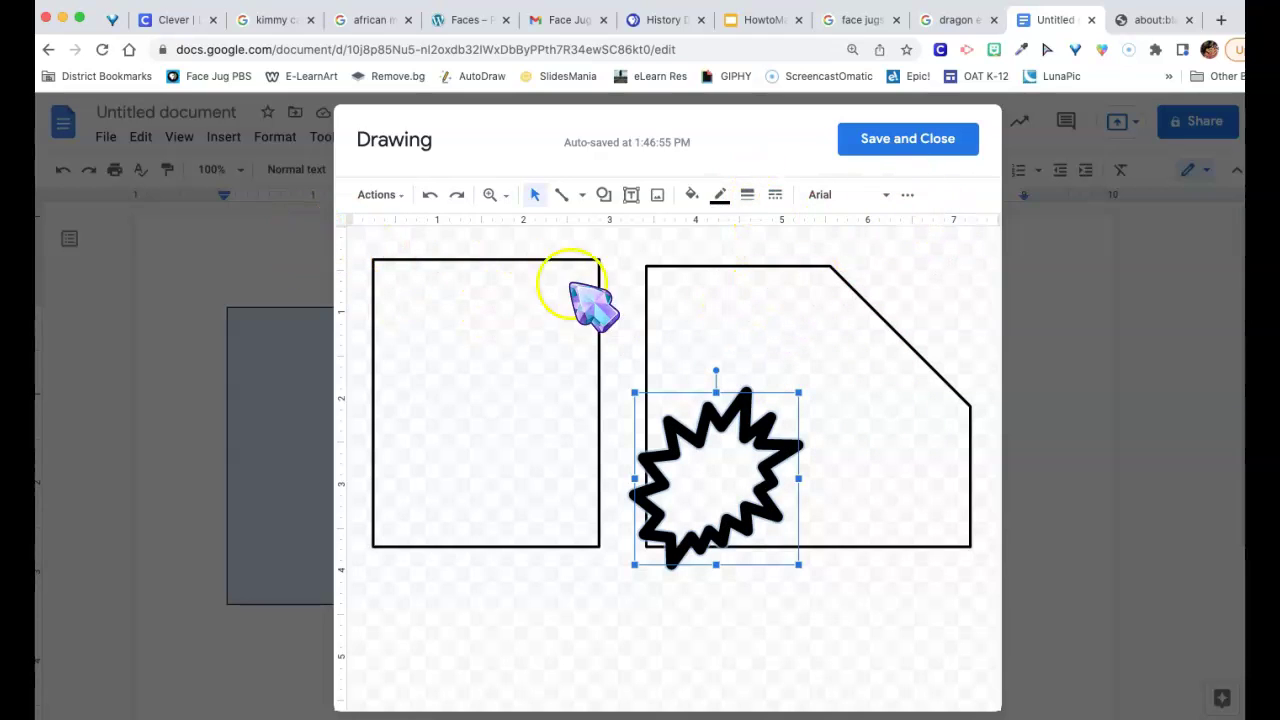
Step: Draw a trapezoid about 1.4 inches high below the rectangle and widen it to match the rectangle's width, about 2.6 inches
{"action": "left_click", "coordinate": [604, 195]}
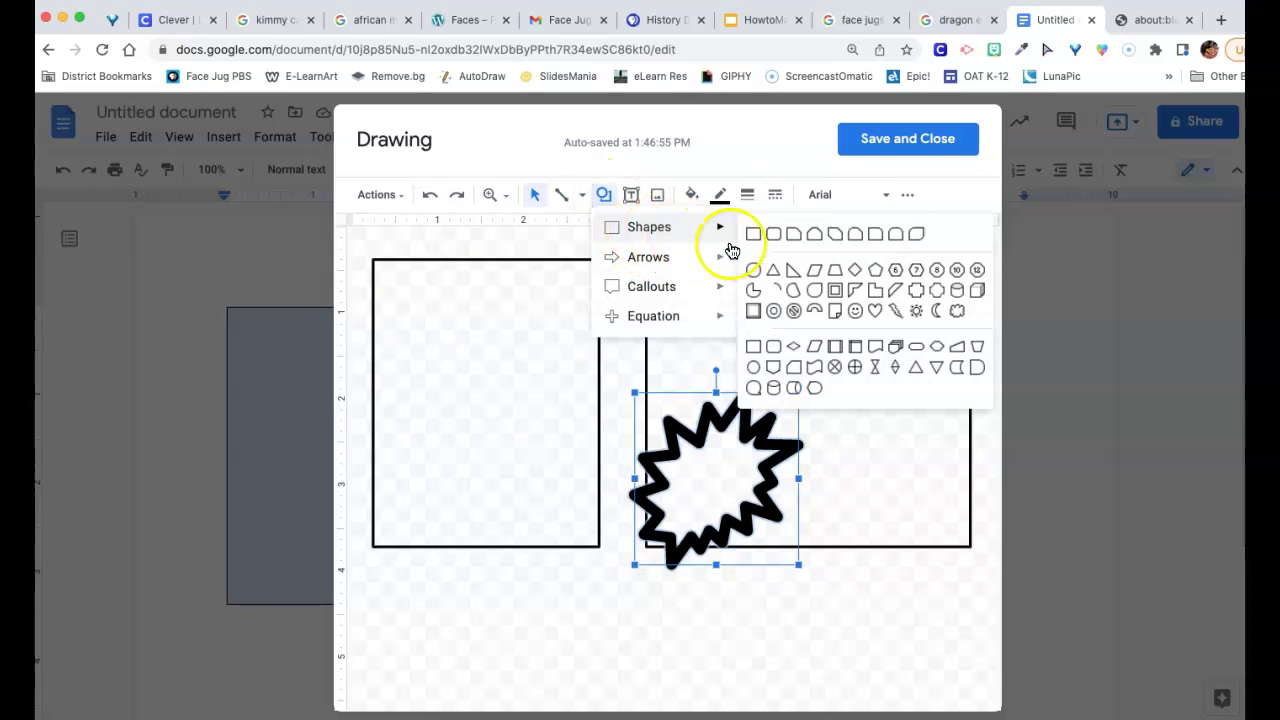
{"action": "mouse_move", "coordinate": [729, 233]}
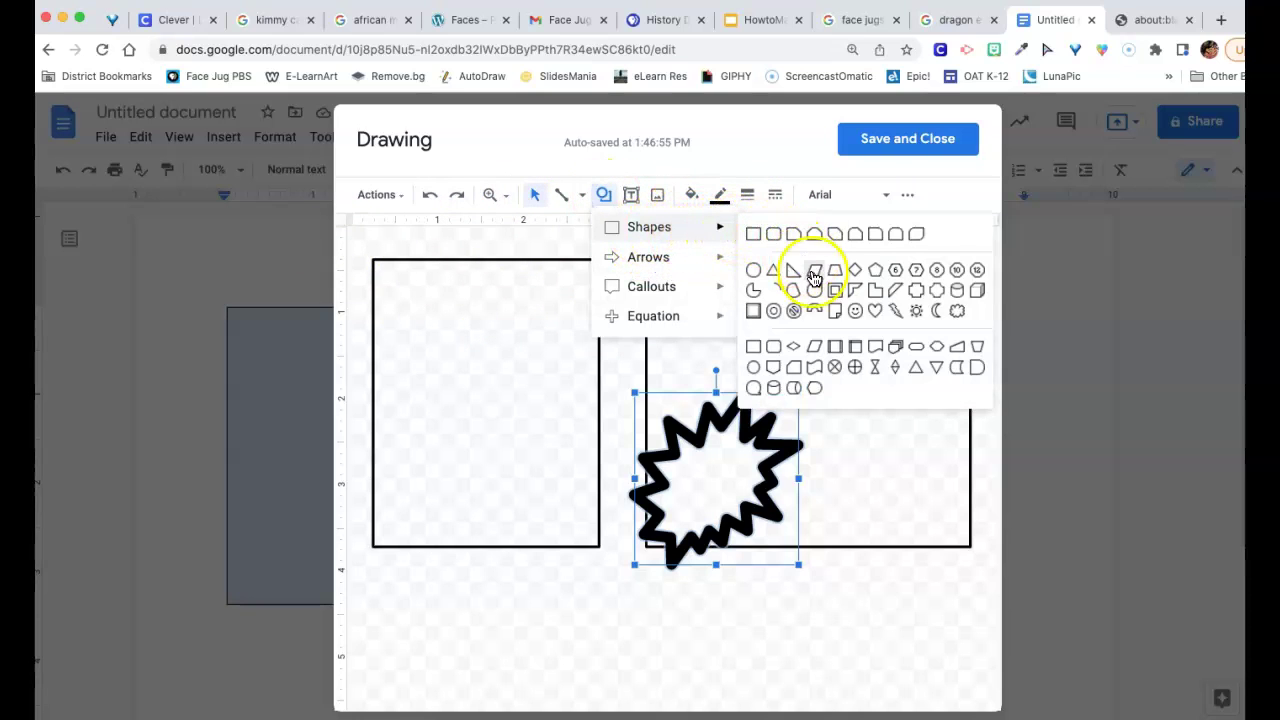
{"action": "left_click", "coordinate": [840, 277]}
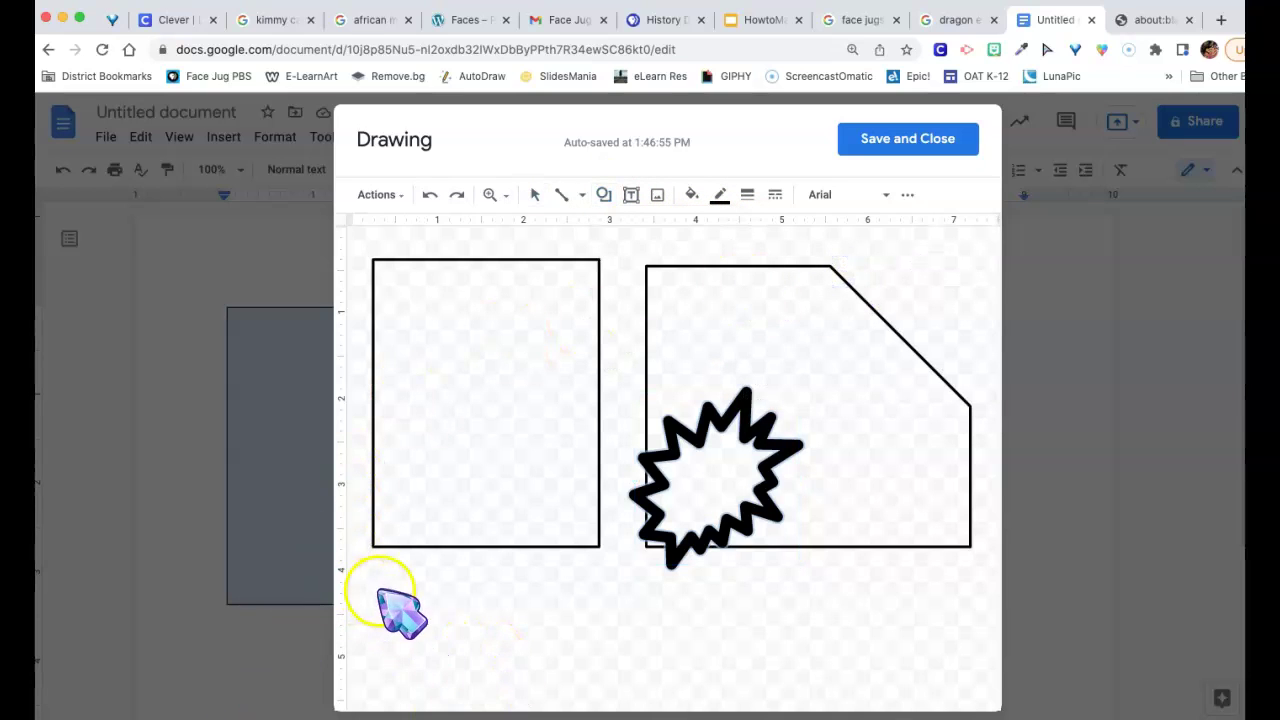
{"action": "left_click_drag", "start_coordinate": [403, 574], "coordinate": [577, 696]}
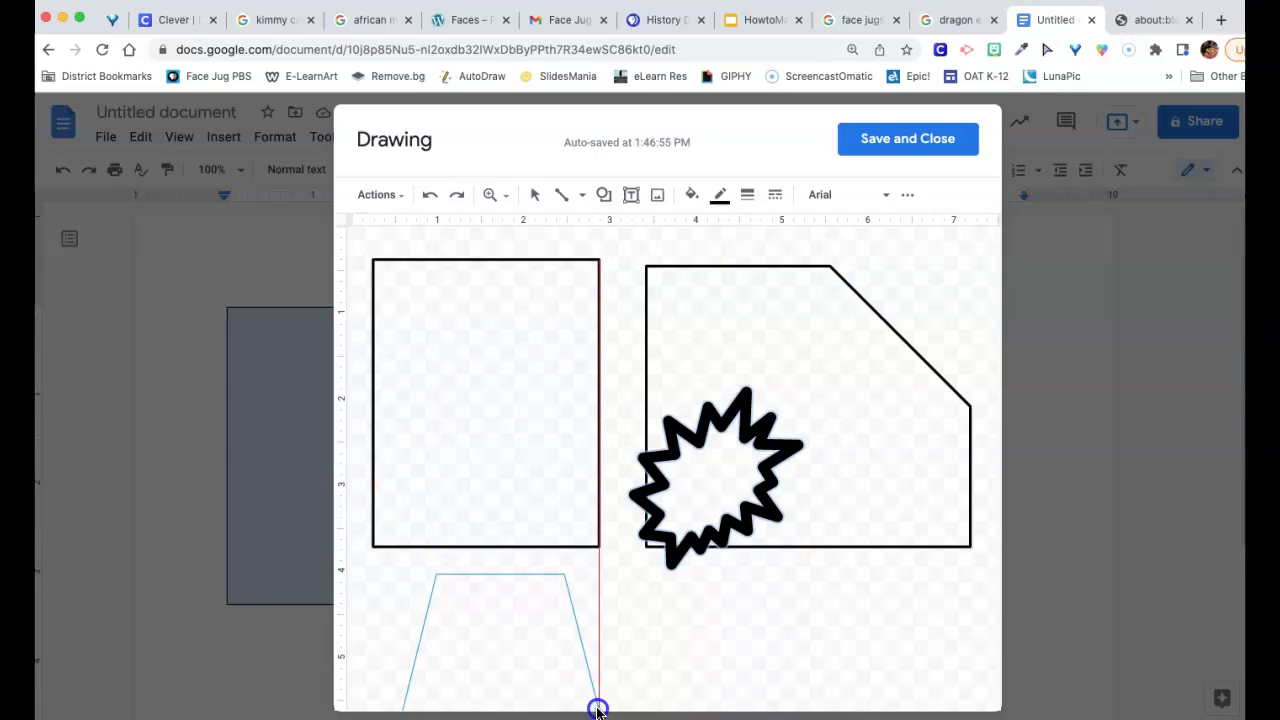
{"action": "left_click_drag", "start_coordinate": [597, 709], "coordinate": [598, 700]}
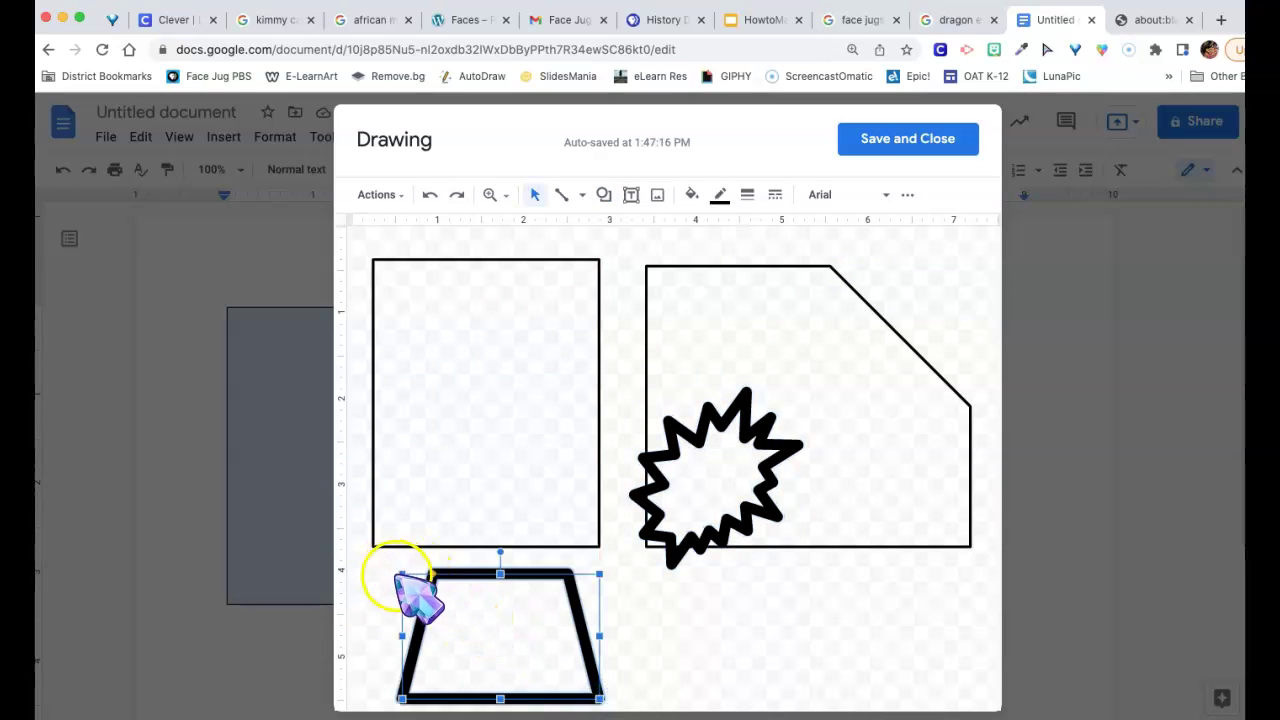
{"action": "left_click_drag", "start_coordinate": [385, 577], "coordinate": [372, 574]}
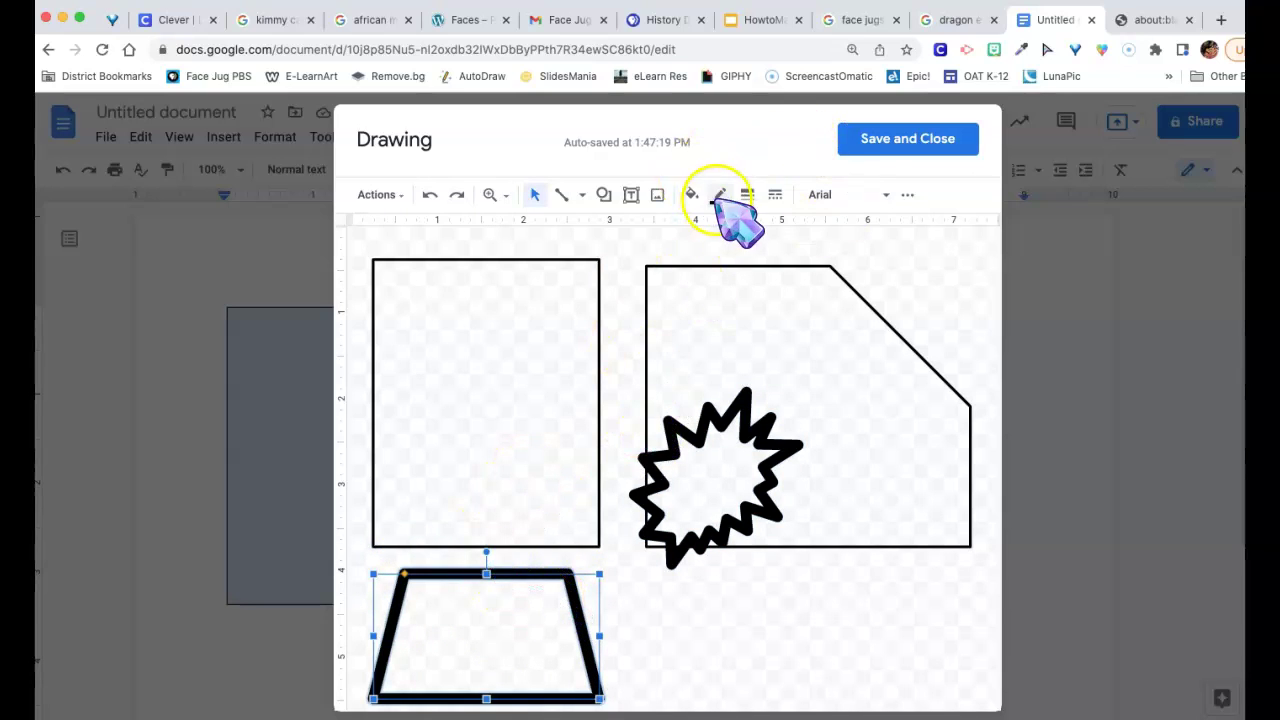
Step: Set the trapezoid's border weight to 3 px and extend its top edge up close to the rectangle above
{"action": "left_click", "coordinate": [747, 194]}
{"action": "left_click", "coordinate": [781, 287]}
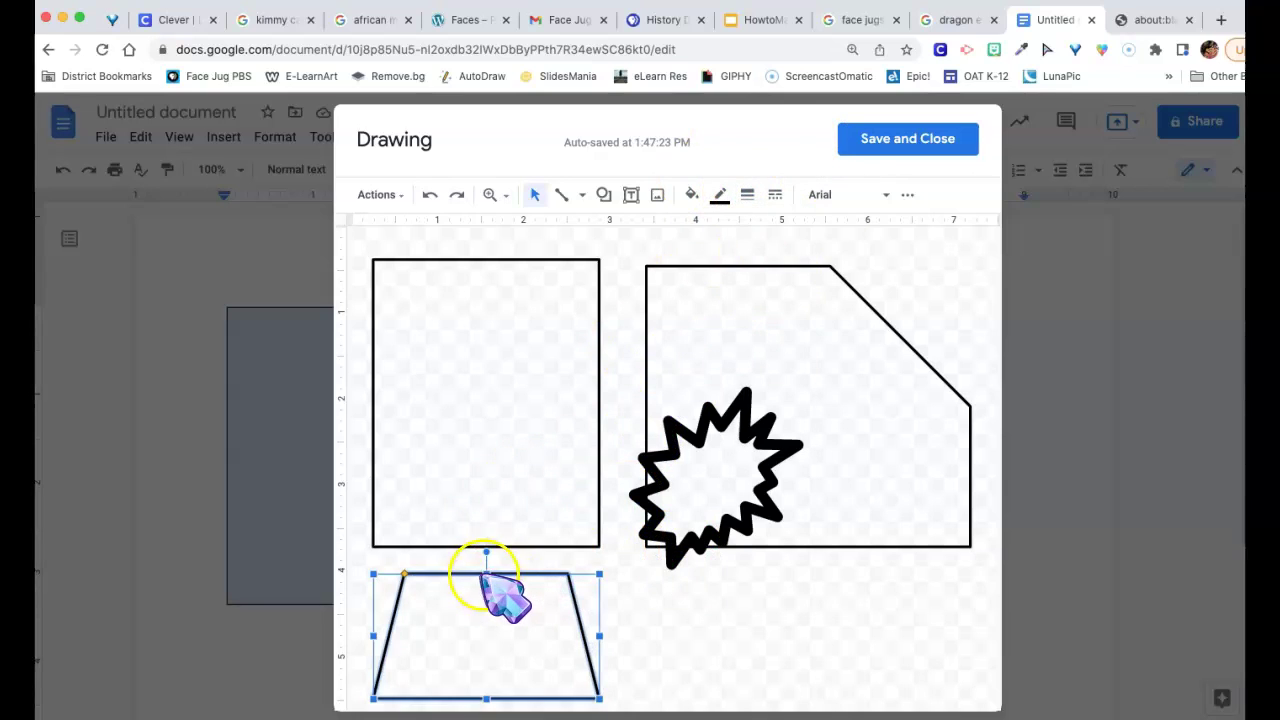
{"action": "left_click_drag", "start_coordinate": [486, 573], "coordinate": [482, 557]}
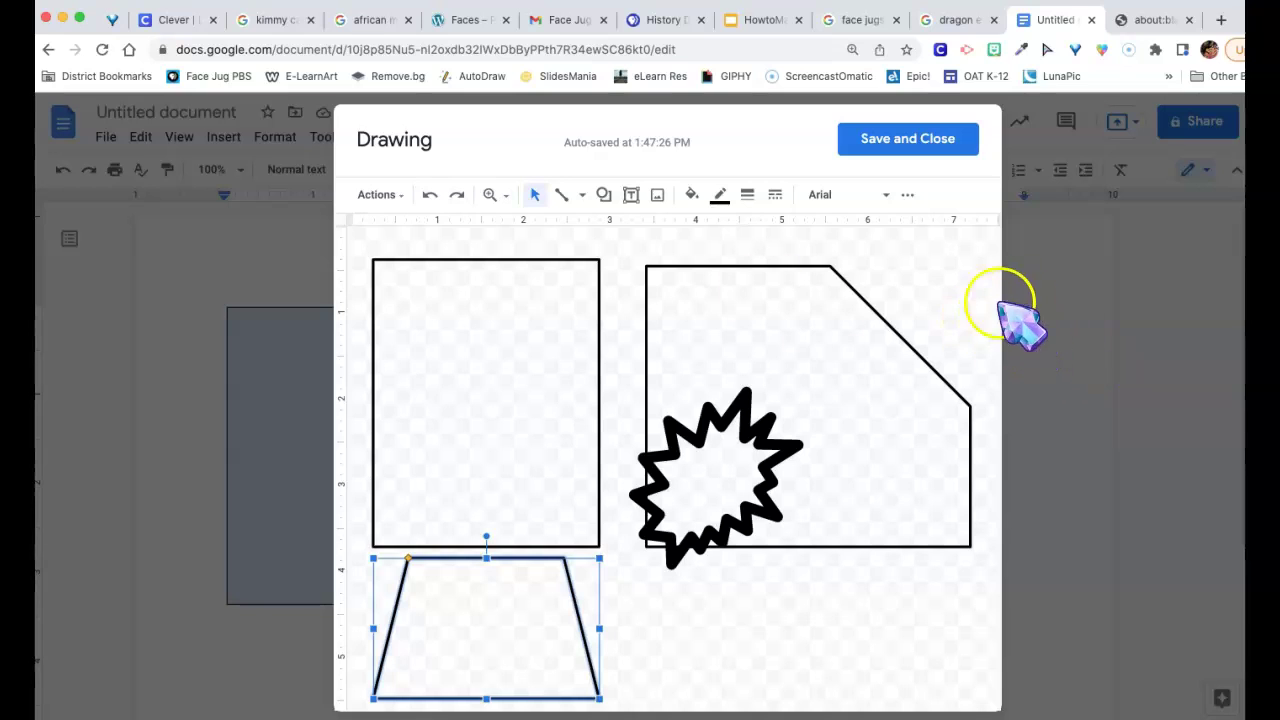
Step: Extend the snipped-corner panel's left edge closer to the rectangle and raise its top edge level with the rectangle's top
{"action": "left_click", "coordinate": [647, 342]}
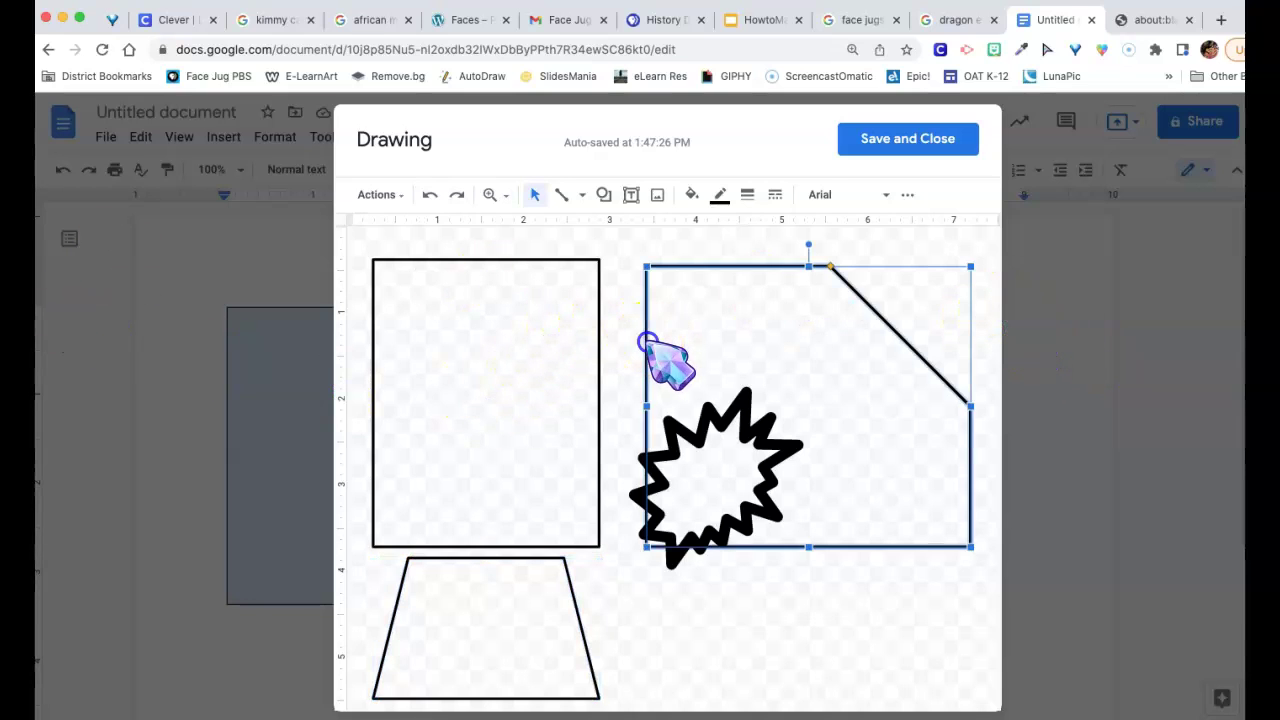
{"action": "left_click_drag", "start_coordinate": [646, 406], "coordinate": [617, 409]}
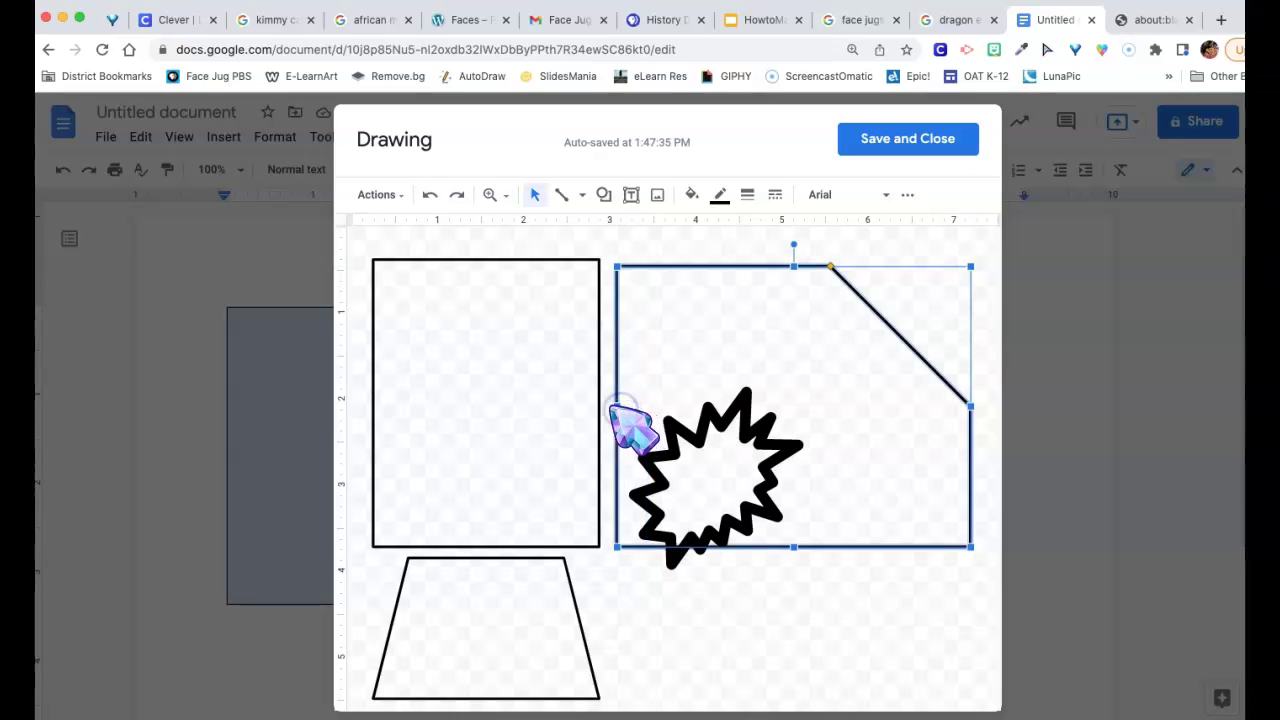
{"action": "left_click", "coordinate": [790, 262]}
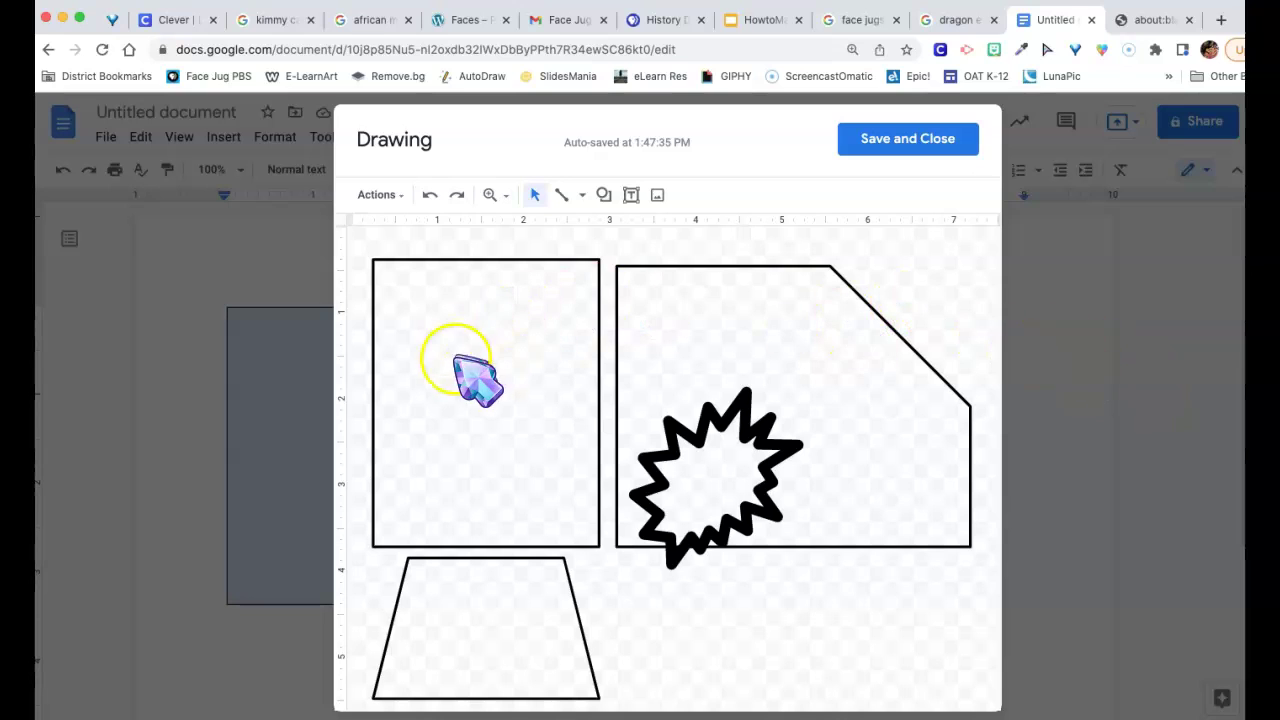
{"action": "left_click", "coordinate": [752, 266]}
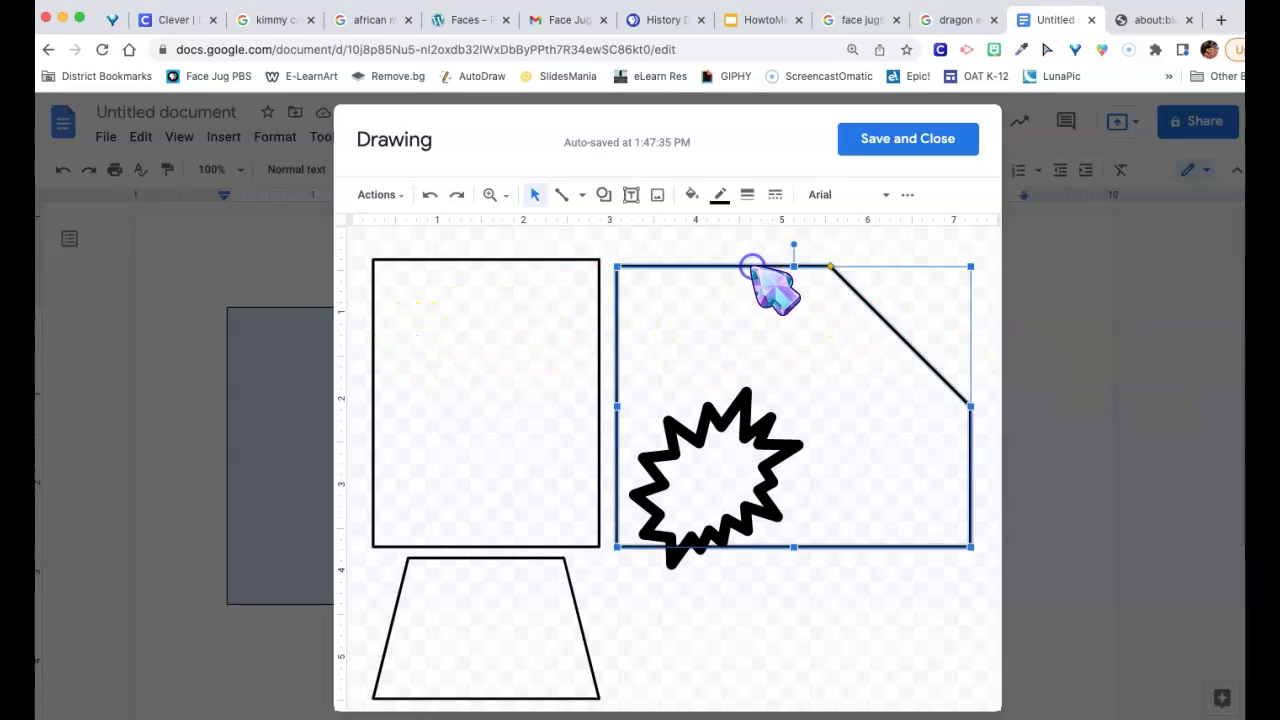
{"action": "left_click_drag", "start_coordinate": [808, 268], "coordinate": [792, 252]}
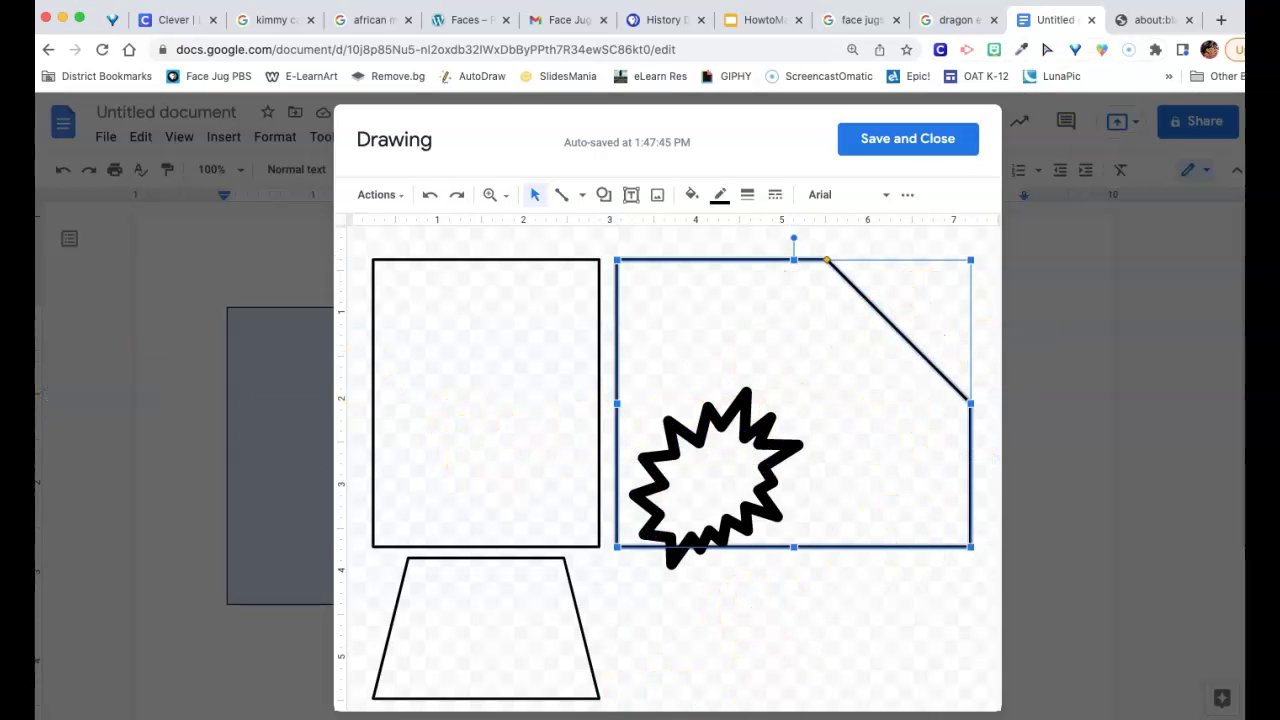
Step: Save and close the drawing so the shapes are placed on the document page
{"action": "left_click", "coordinate": [896, 141]}
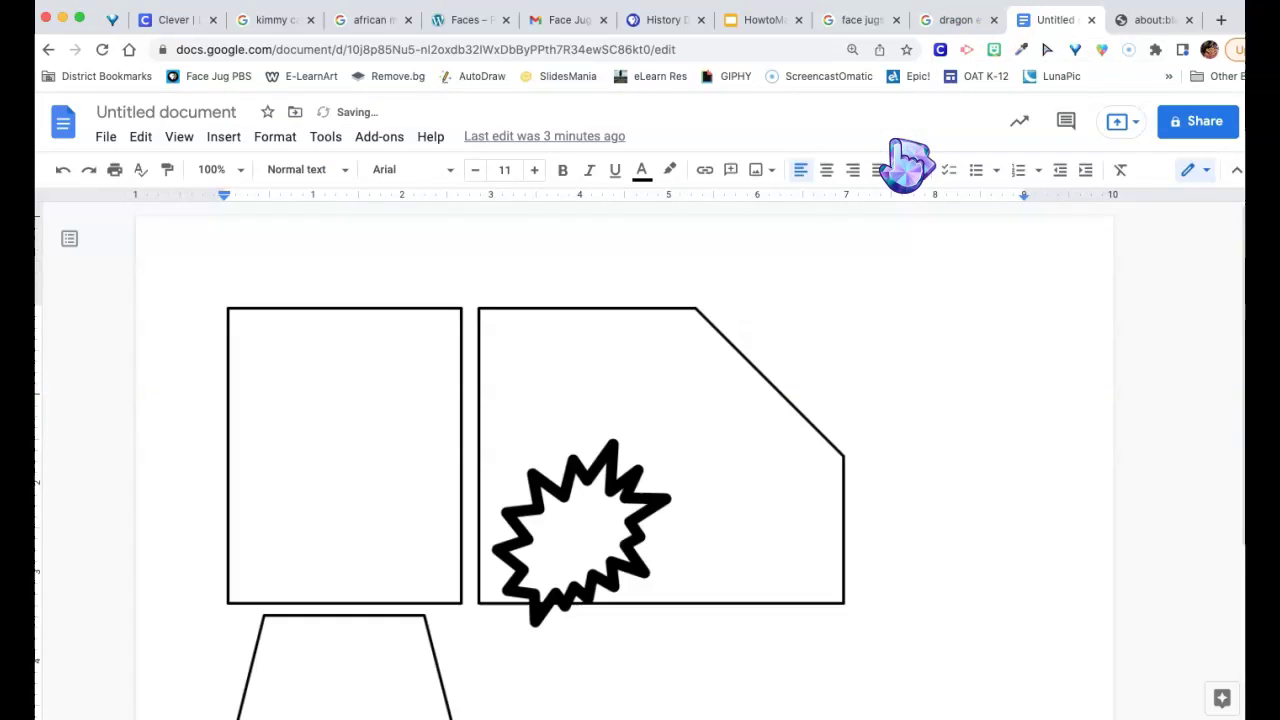
{"action": "scroll", "coordinate": [965, 335], "scroll_direction": "down", "scroll_amount": 3}
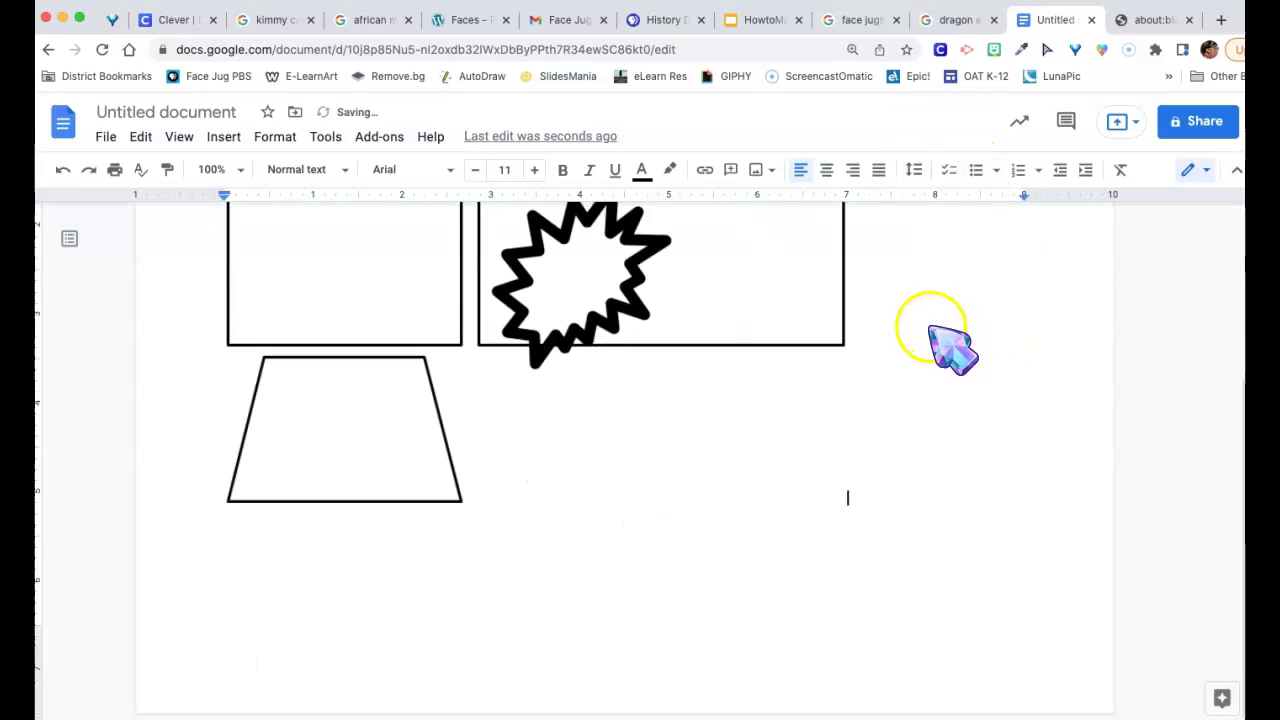
{"action": "scroll", "coordinate": [943, 343], "scroll_direction": "up", "scroll_amount": 2}
Step: Reopen the drawing for editing, move the burst just below the snipped-corner panel beside the trapezoid, and save the drawing
{"action": "left_click", "coordinate": [540, 518]}
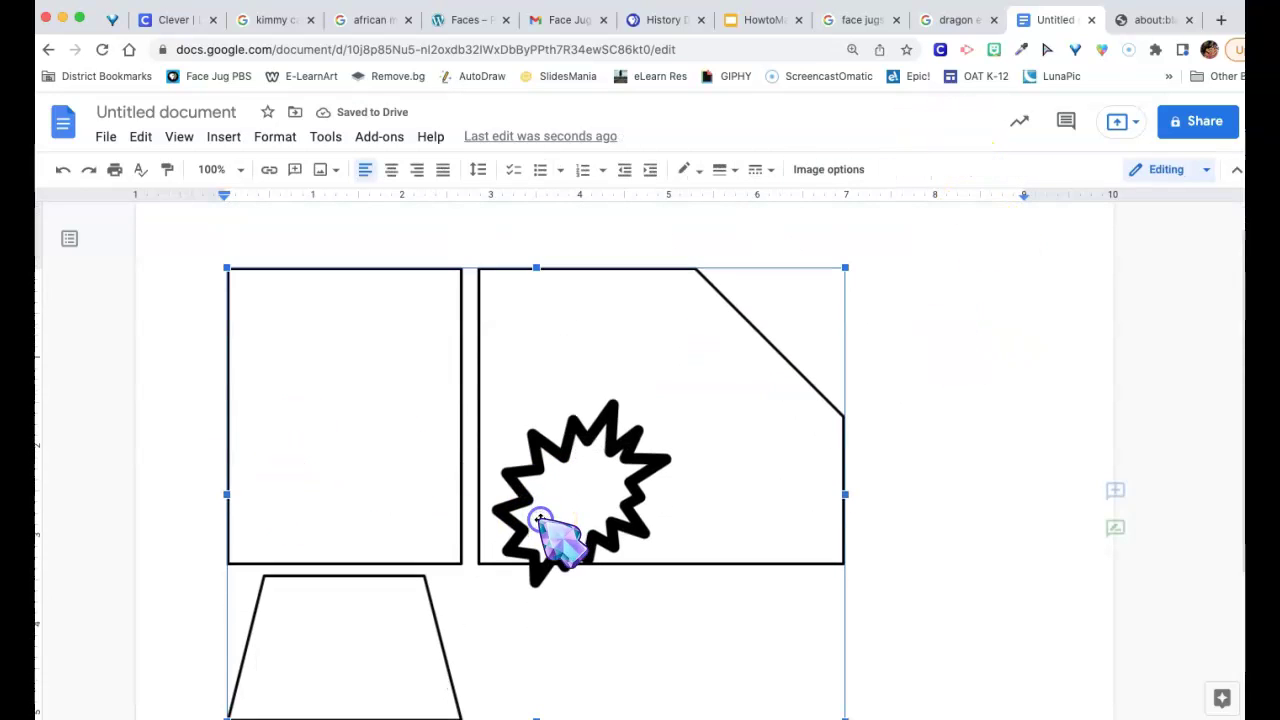
{"action": "scroll", "coordinate": [1000, 457], "scroll_direction": "down", "scroll_amount": 4}
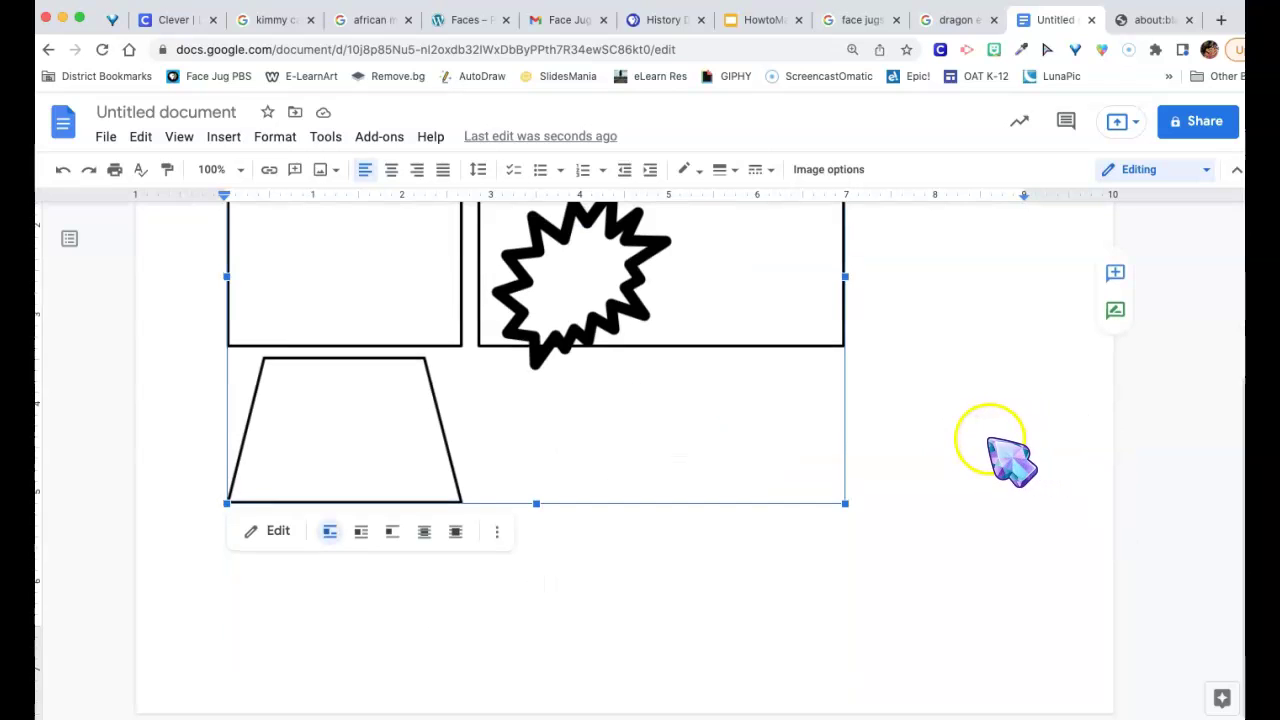
{"action": "left_click", "coordinate": [270, 530]}
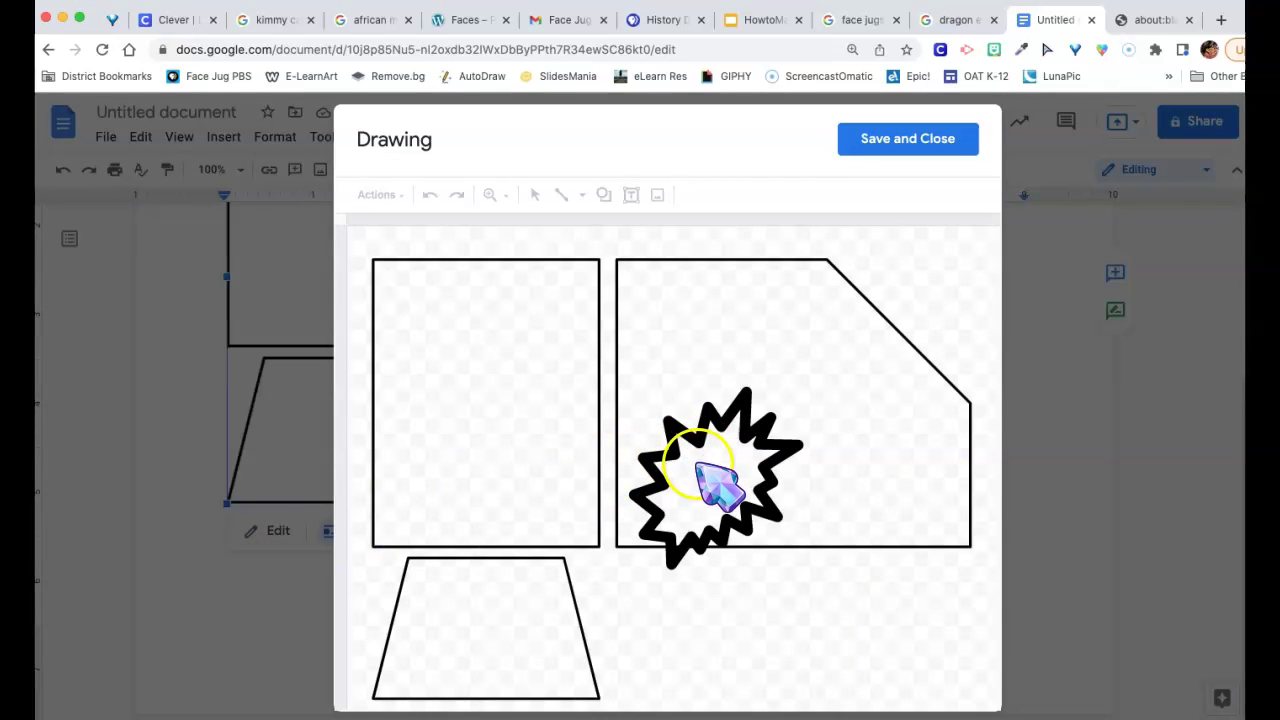
{"action": "left_click", "coordinate": [699, 464]}
{"action": "left_click_drag", "start_coordinate": [704, 468], "coordinate": [713, 604]}
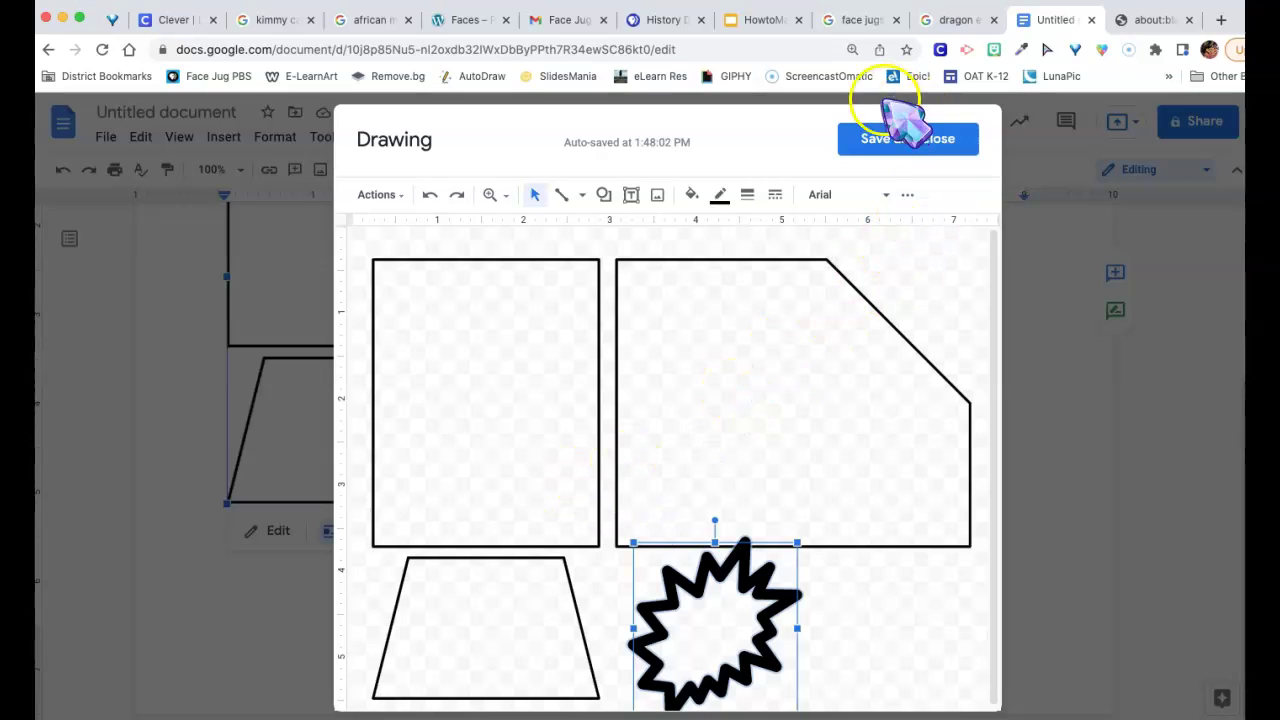
{"action": "left_click", "coordinate": [888, 142]}
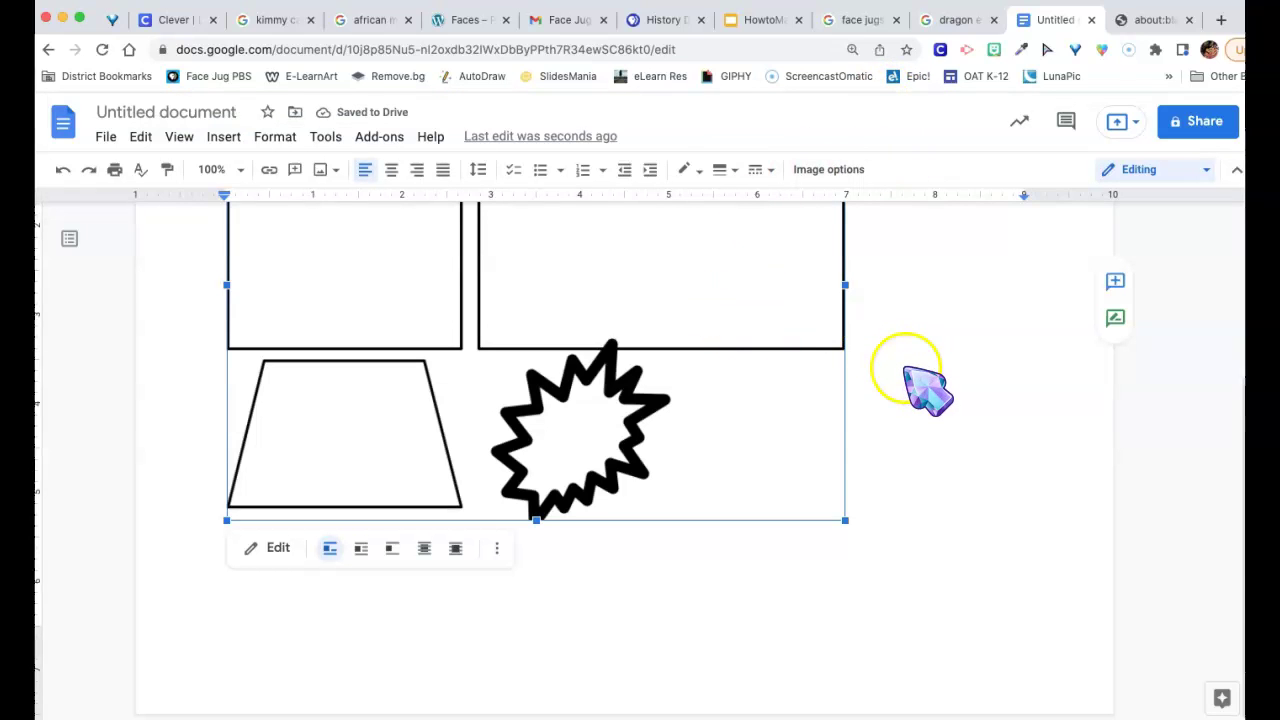
Step: Reduce the page's top margin to about 0.25 inch
{"action": "scroll", "coordinate": [771, 316], "scroll_direction": "up", "scroll_amount": 3}
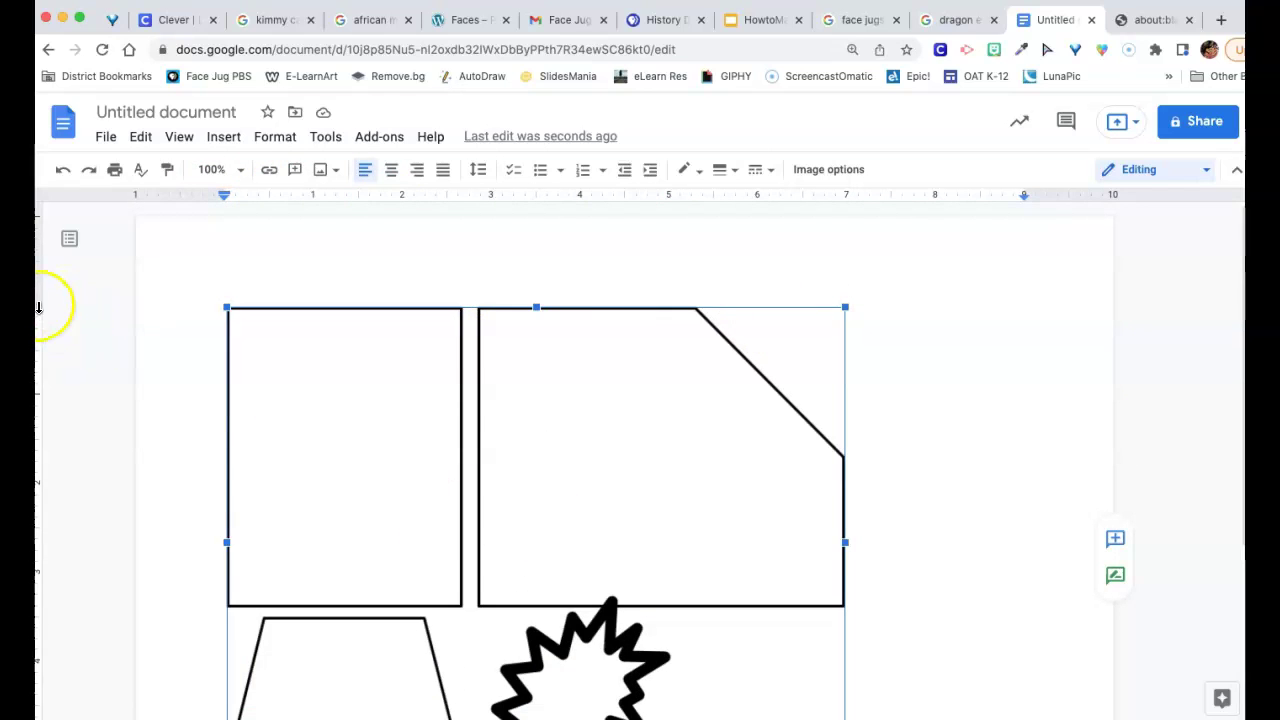
{"action": "left_click", "coordinate": [47, 244]}
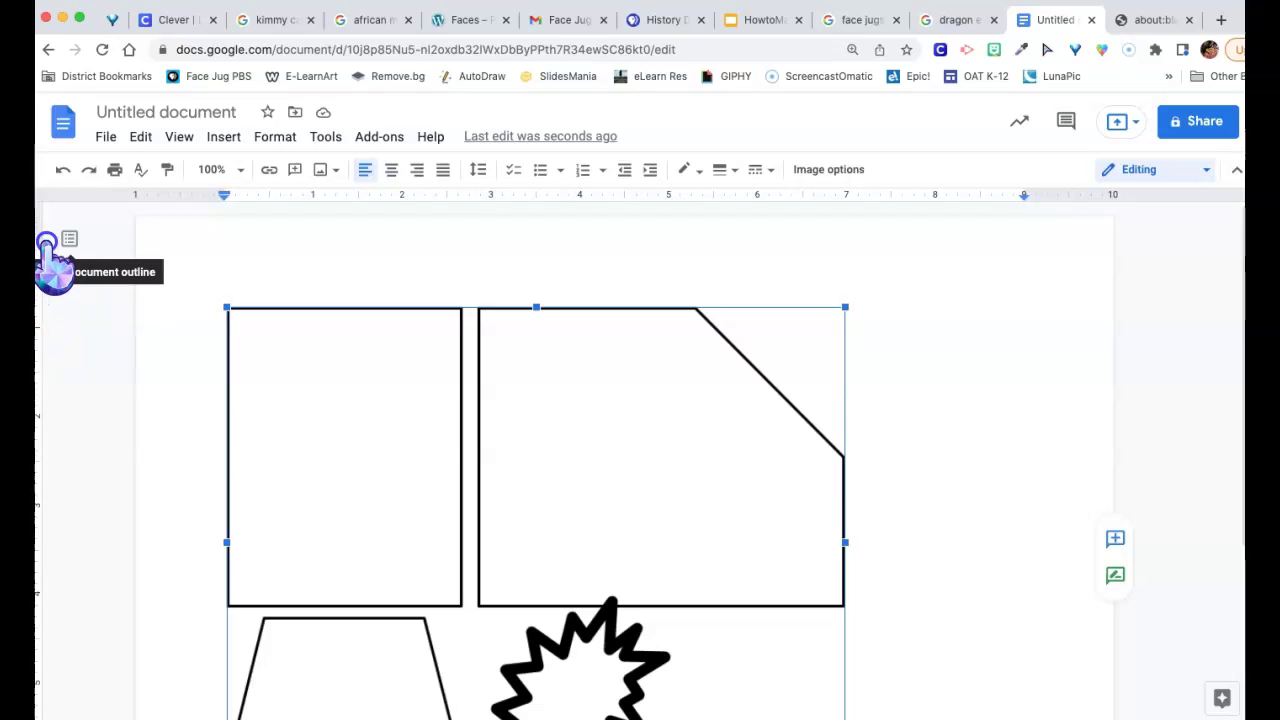
{"action": "scroll", "coordinate": [51, 251], "scroll_direction": "down", "scroll_amount": 1}
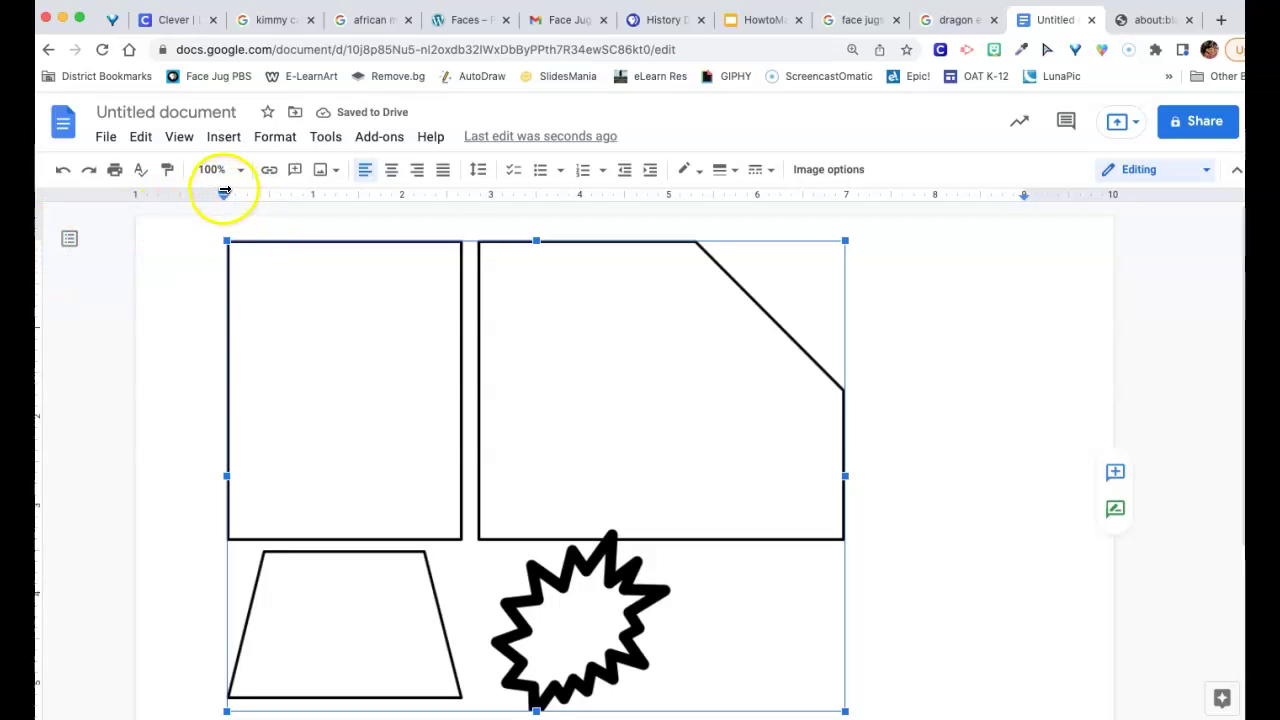
Step: Reduce the left and right page margins to about 0.4 inch each
{"action": "left_click_drag", "start_coordinate": [224, 189], "coordinate": [167, 190]}
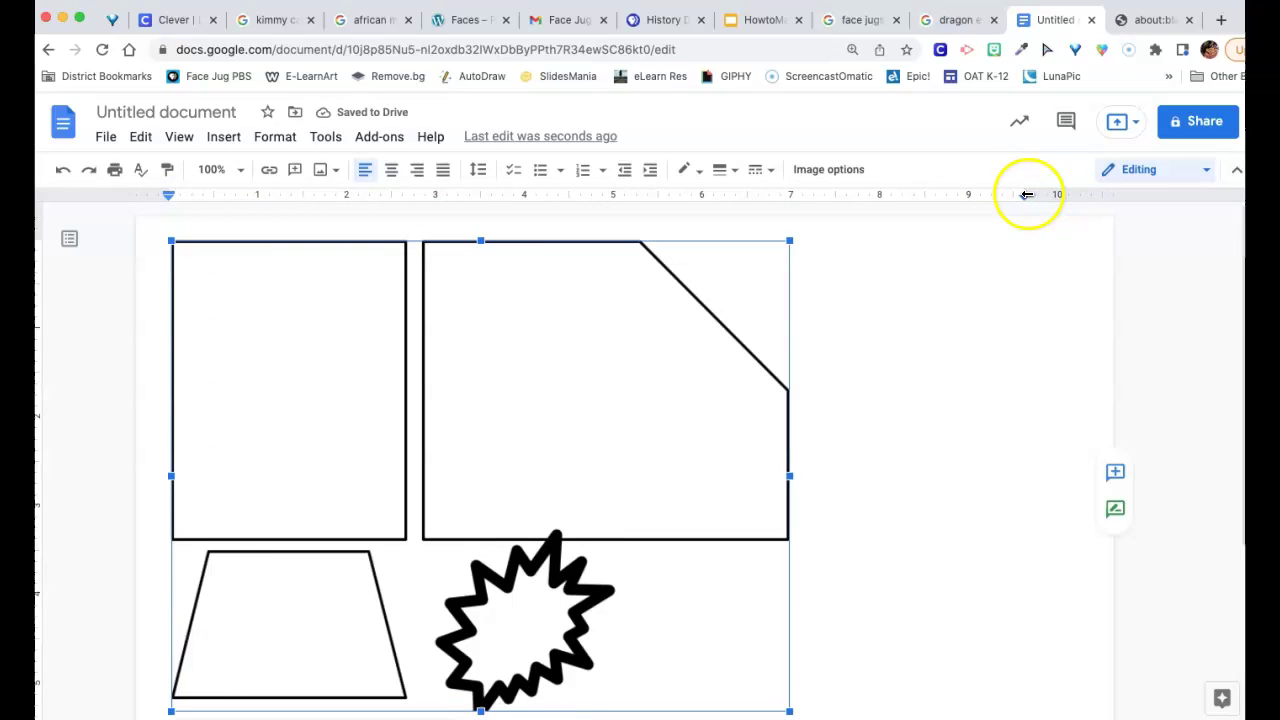
{"action": "left_click_drag", "start_coordinate": [1026, 194], "coordinate": [1083, 197]}
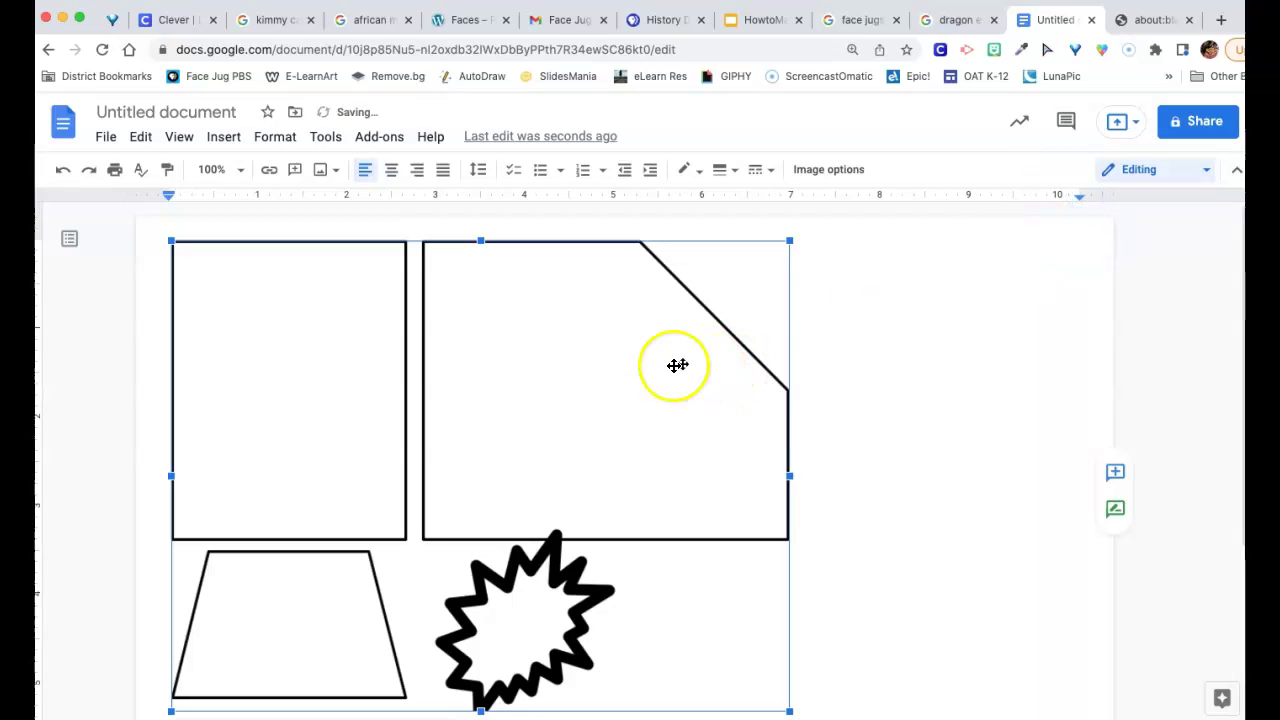
{"action": "scroll", "coordinate": [609, 406], "scroll_direction": "down", "scroll_amount": 5}
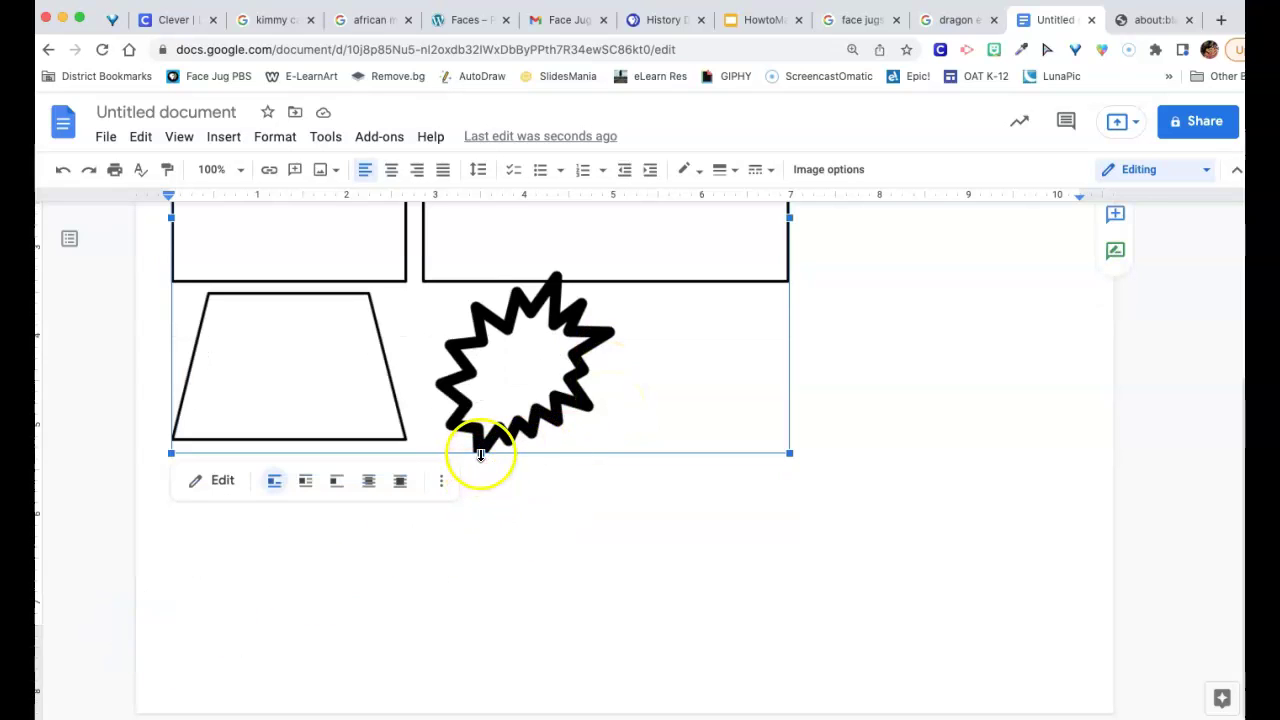
Step: Stretch the placed drawing downward to about 7.2 inches tall so it nearly fills the page height
{"action": "left_click_drag", "start_coordinate": [481, 453], "coordinate": [488, 636]}
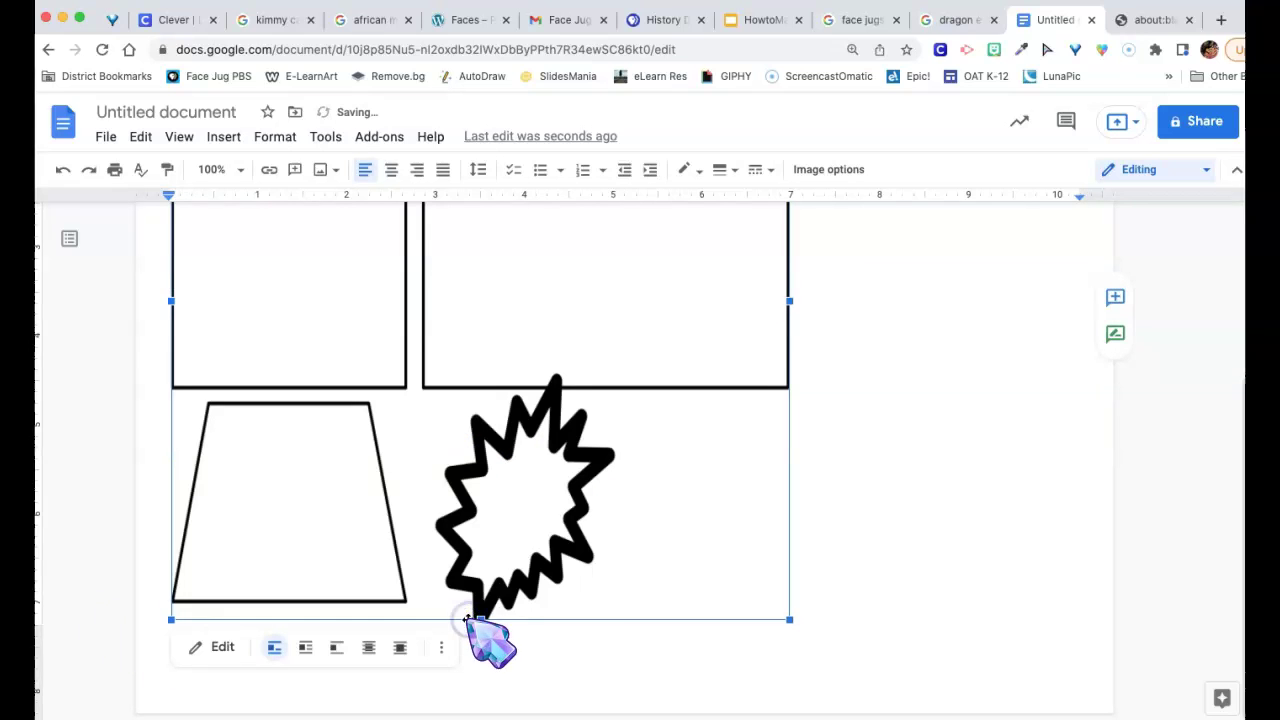
{"action": "scroll", "coordinate": [784, 466], "scroll_direction": "up", "scroll_amount": 5}
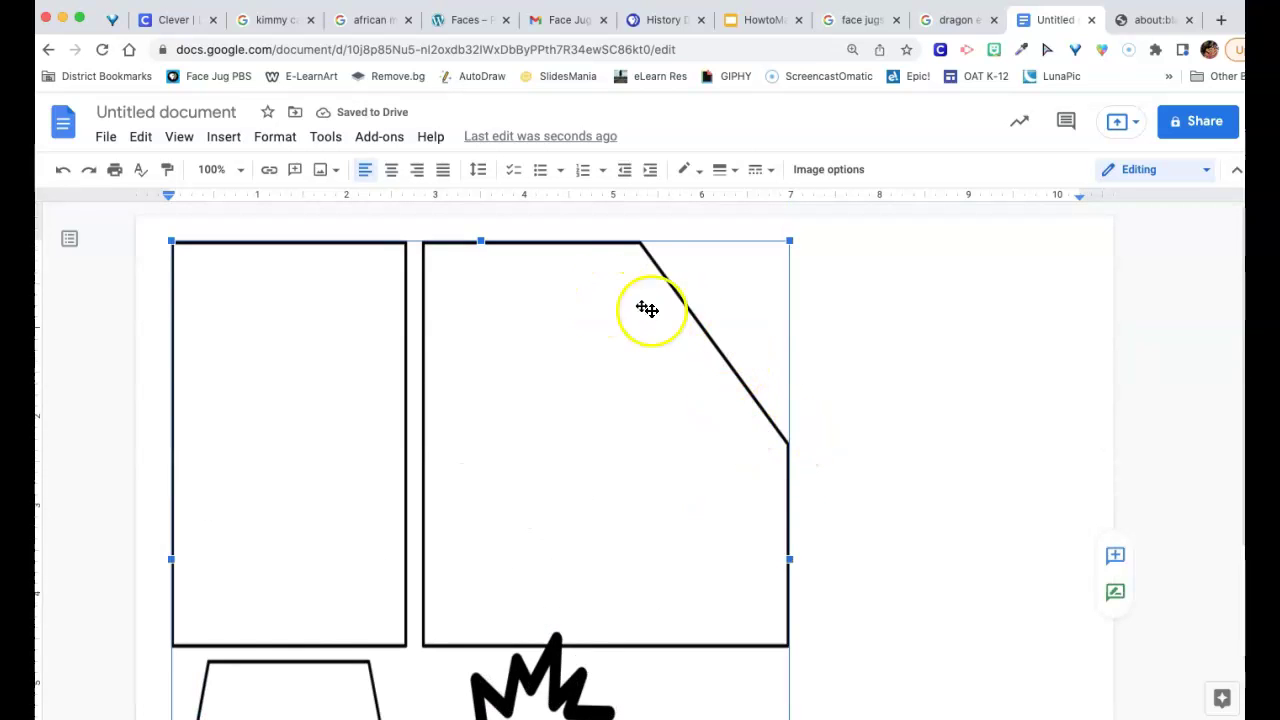
{"action": "left_click", "coordinate": [180, 137]}
{"action": "left_click", "coordinate": [223, 137]}
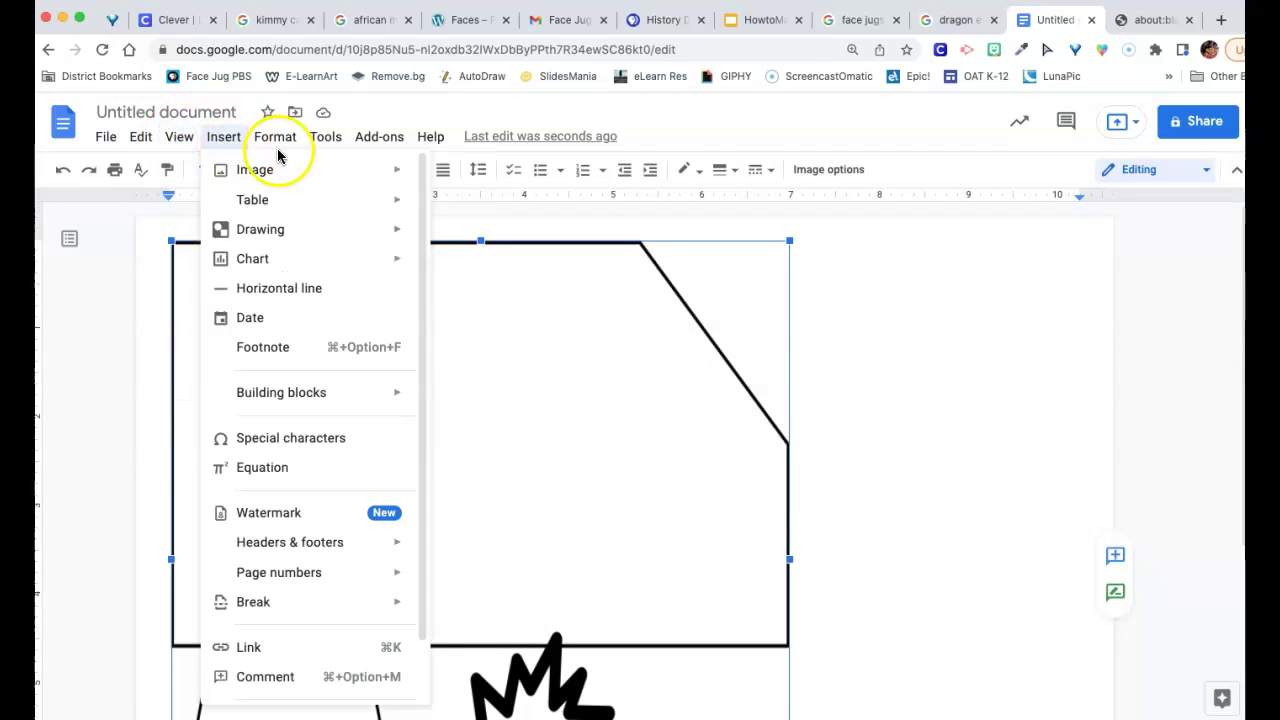
{"action": "mouse_move", "coordinate": [178, 138]}
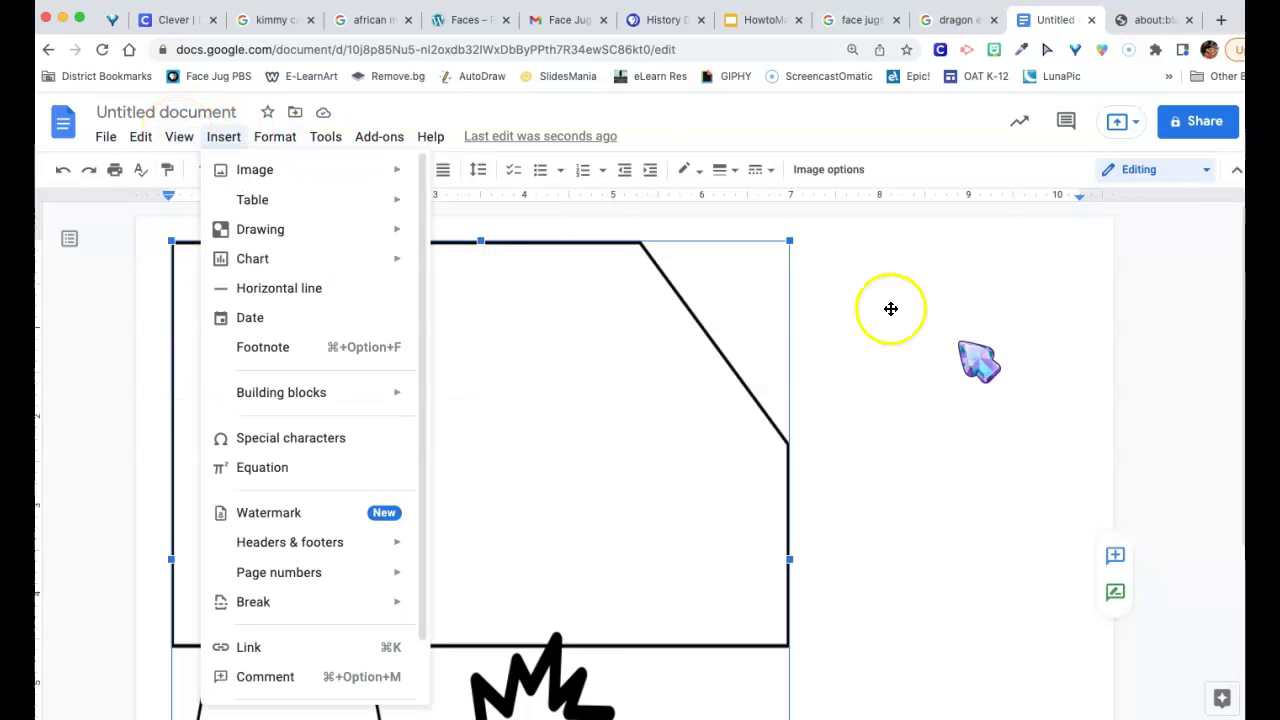
{"action": "left_click", "coordinate": [1060, 490]}
Step: Widen the drawing to about 10 inches so it reaches the page's right margin
{"action": "scroll", "coordinate": [794, 551], "scroll_direction": "down", "scroll_amount": 4}
{"action": "left_click", "coordinate": [781, 319]}
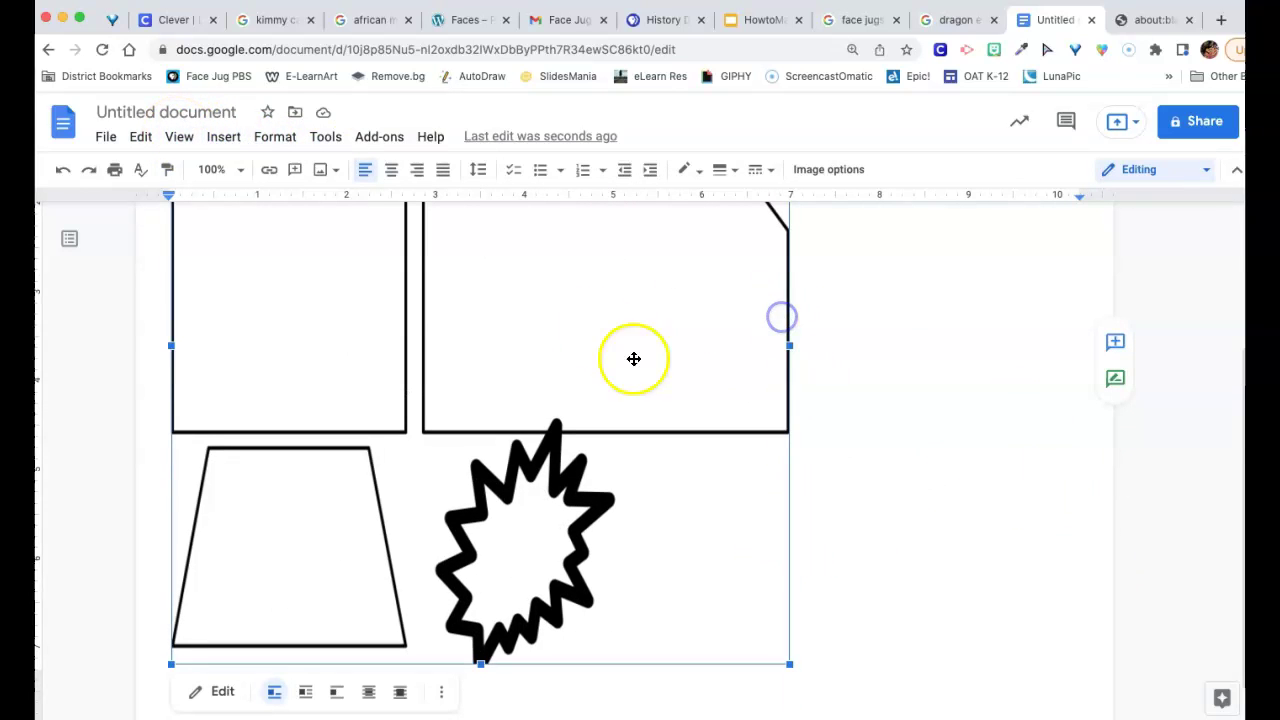
{"action": "left_click_drag", "start_coordinate": [786, 346], "coordinate": [1057, 369]}
{"action": "scroll", "coordinate": [985, 393], "scroll_direction": "up", "scroll_amount": 4}
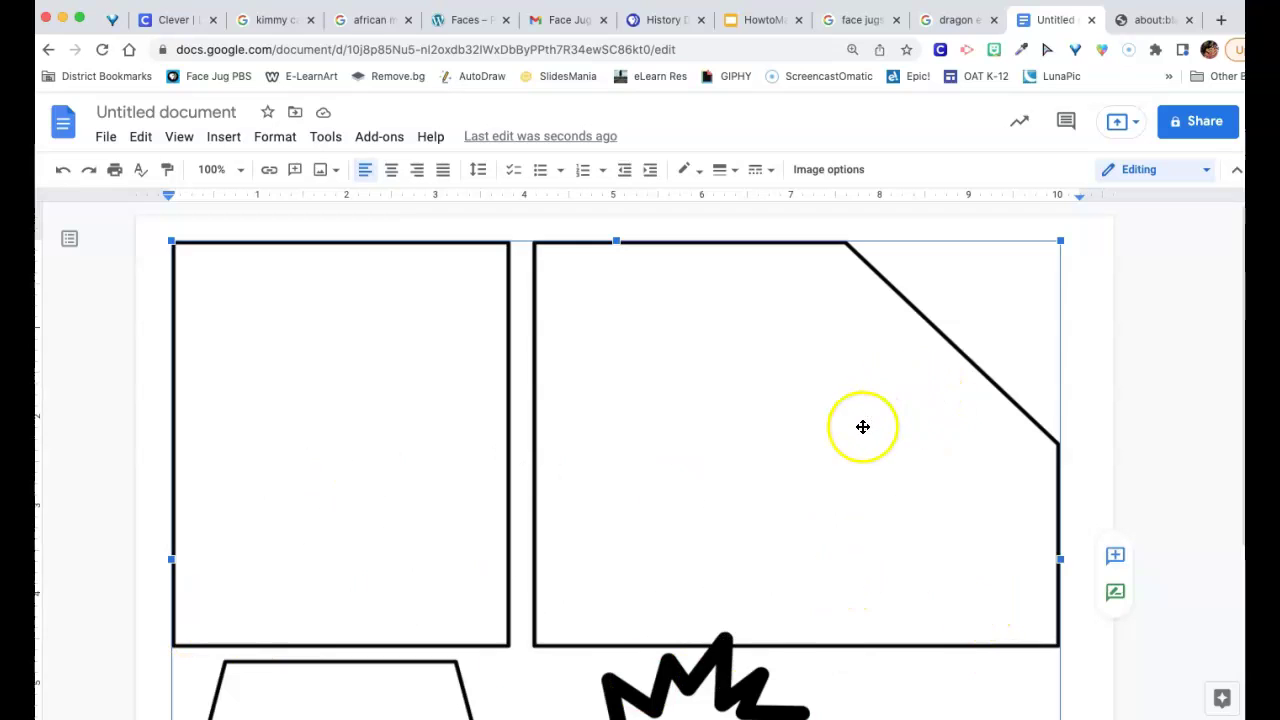
{"action": "left_click", "coordinate": [148, 112]}
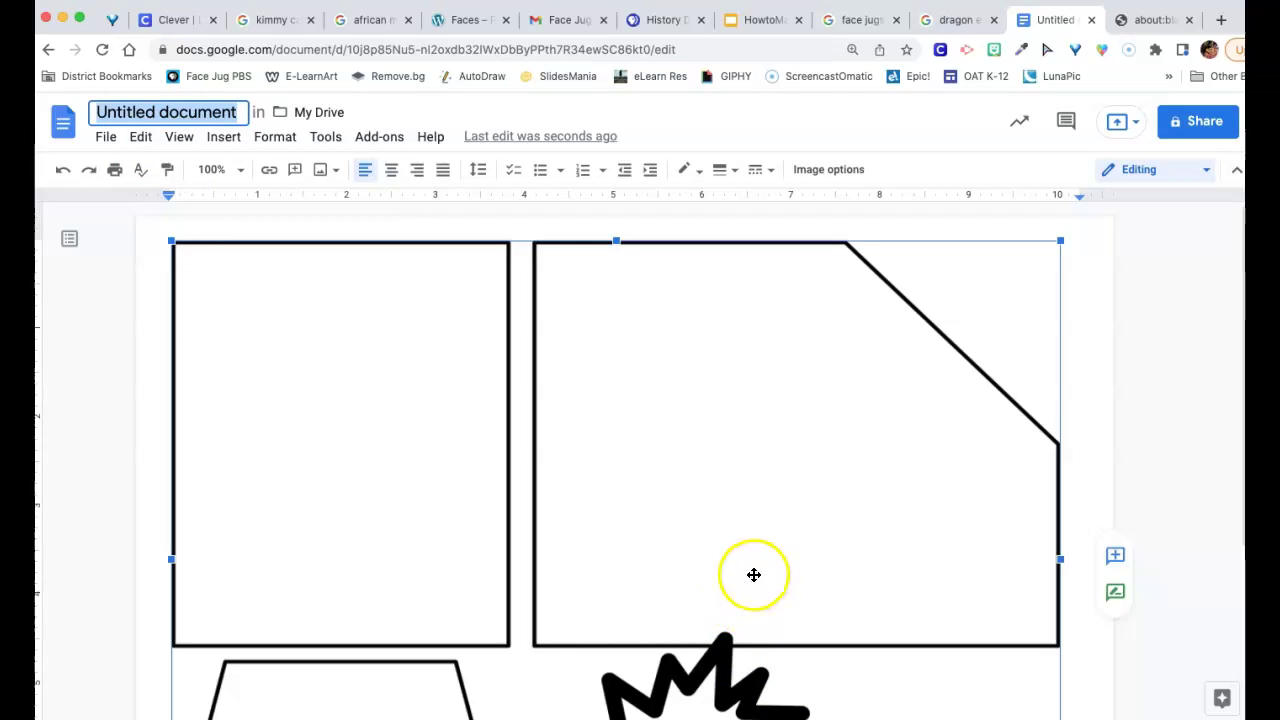
{"action": "left_click", "coordinate": [720, 683]}
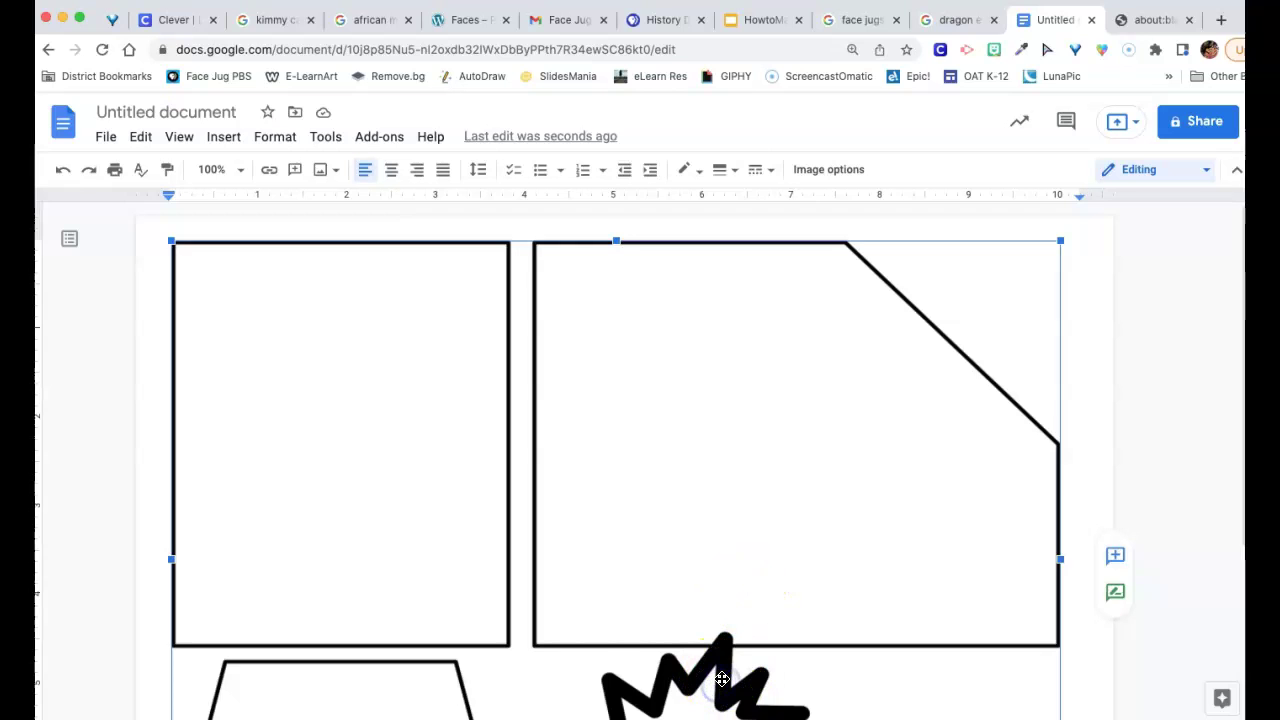
{"action": "scroll", "coordinate": [740, 660], "scroll_direction": "down", "scroll_amount": 5}
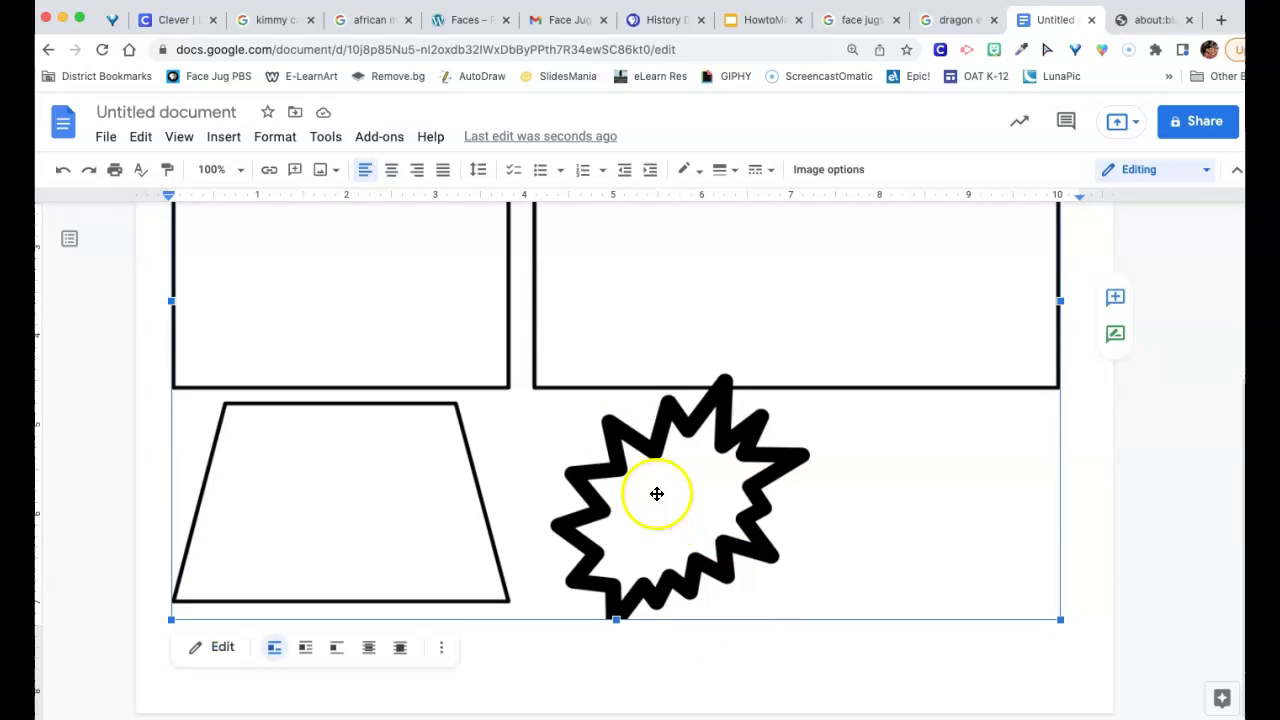